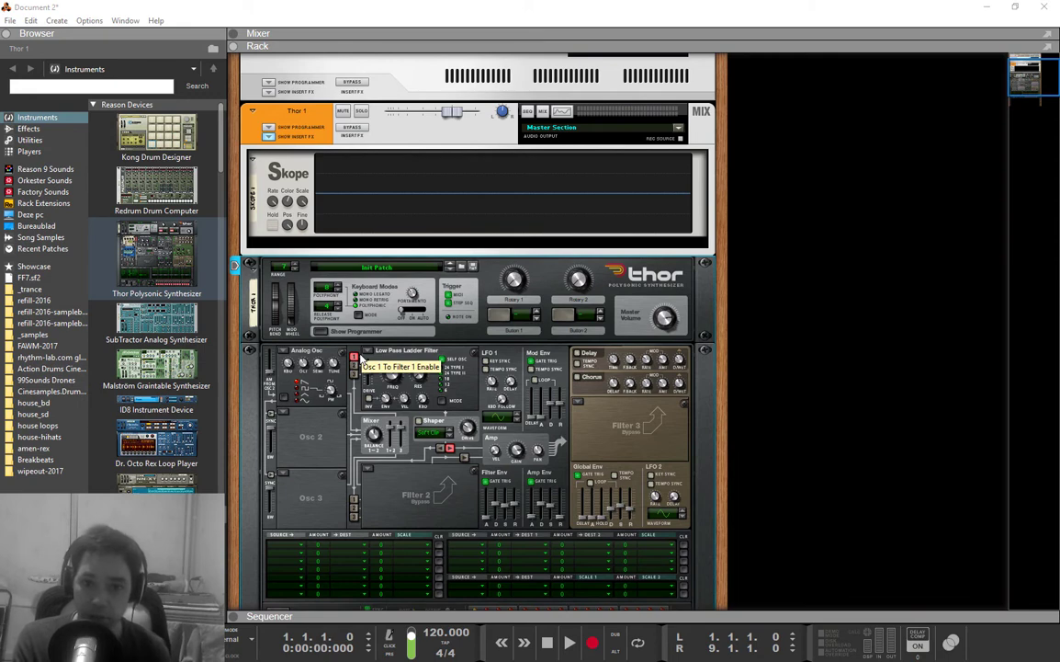
Step: Set Osc 1's waveform to sine and turn the Skope's Hold on and off to freeze and release the display
click(303, 405)
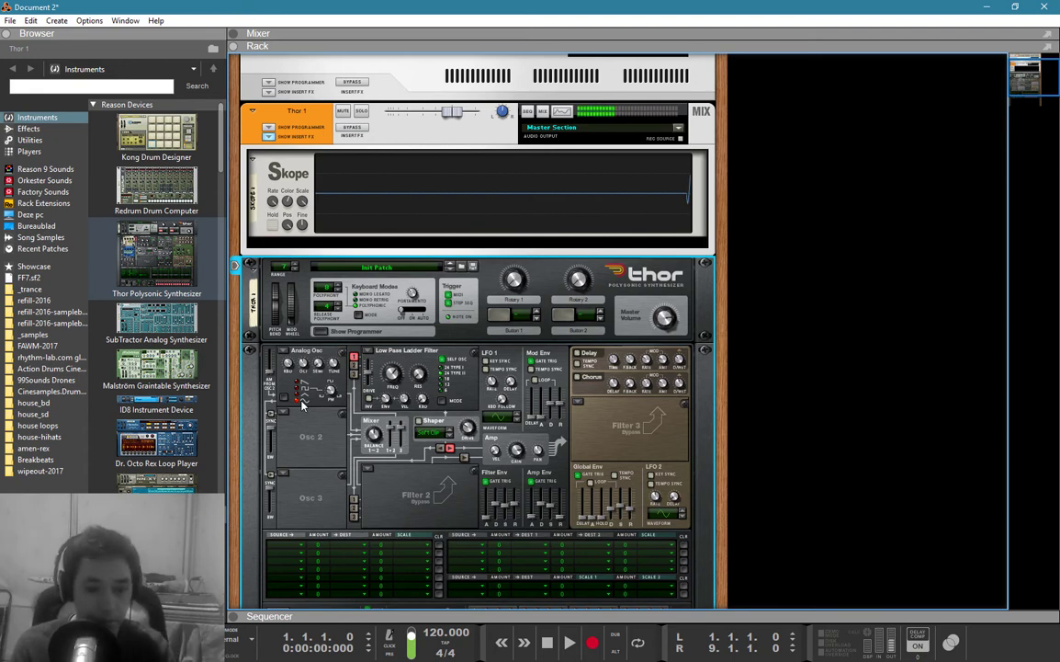
click(244, 199)
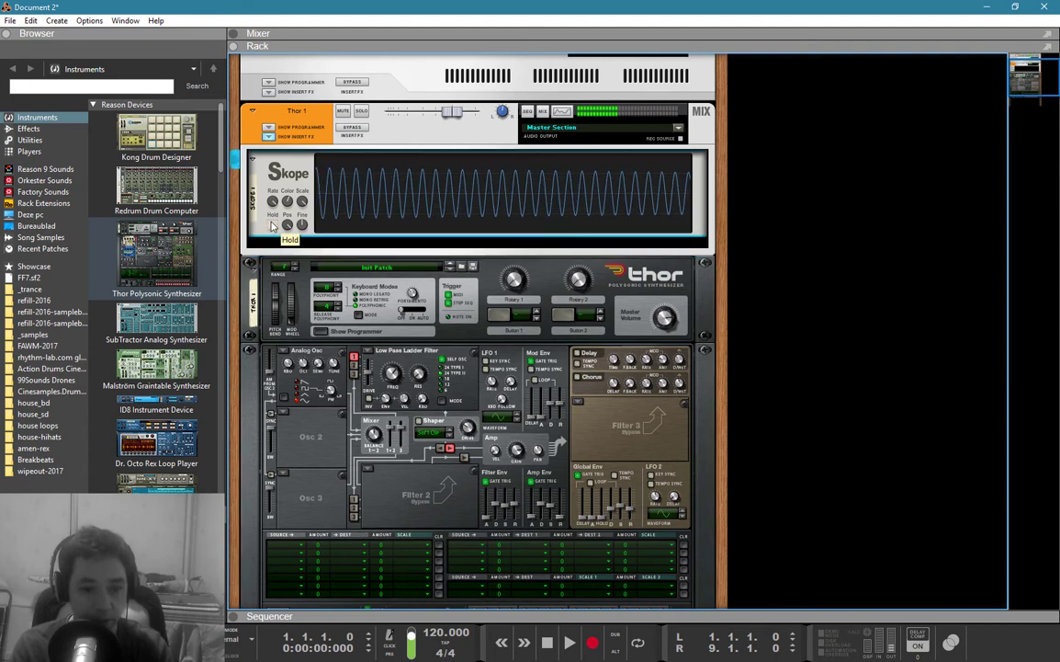
click(502, 461)
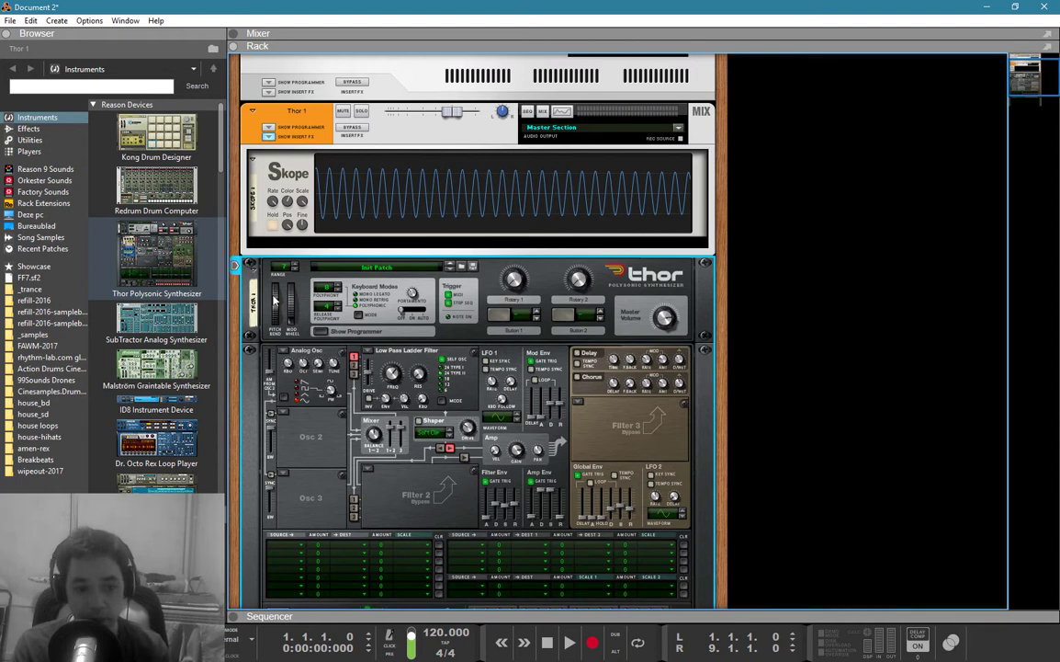
click(273, 227)
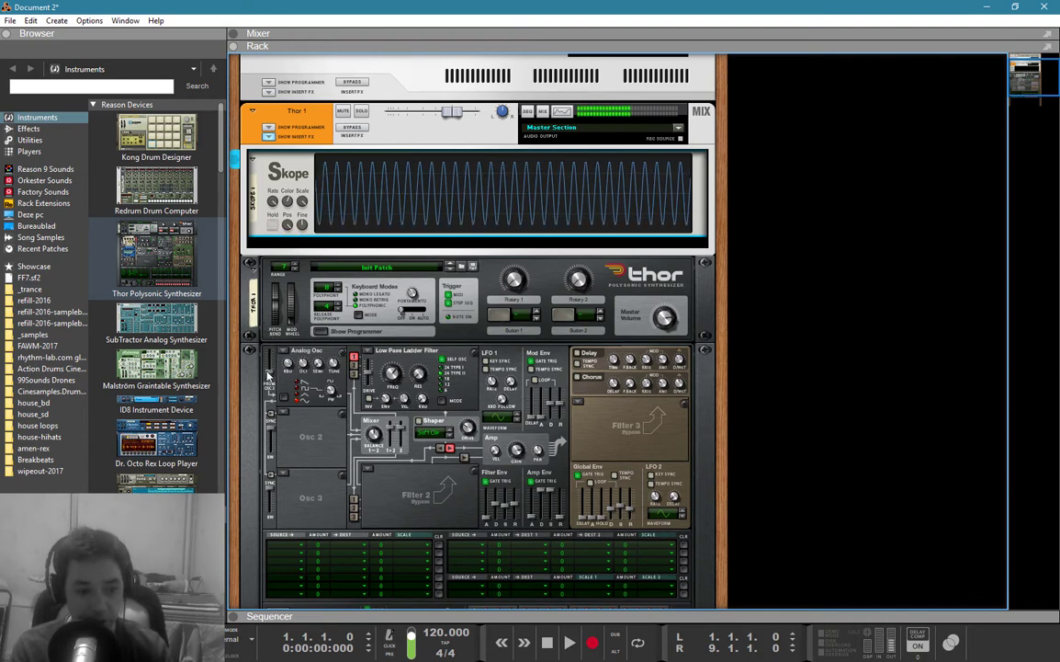
Step: Raise Osc 1's AM from Osc 2 to 127 and load an Analog oscillator into the Osc 2 slot
click(269, 369)
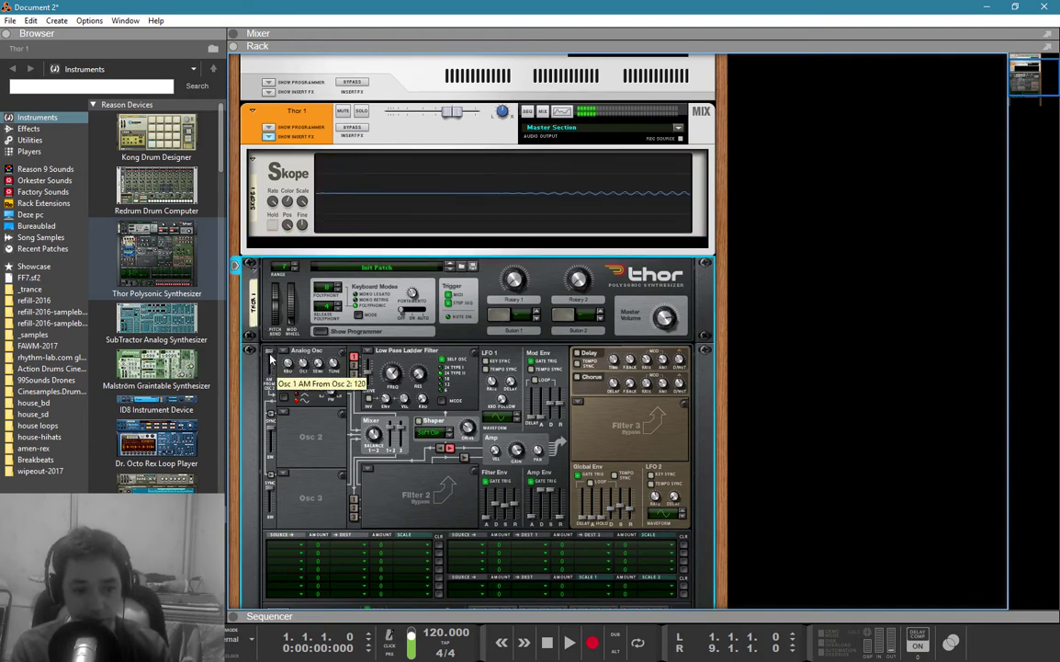
drag(270, 354, 270, 347)
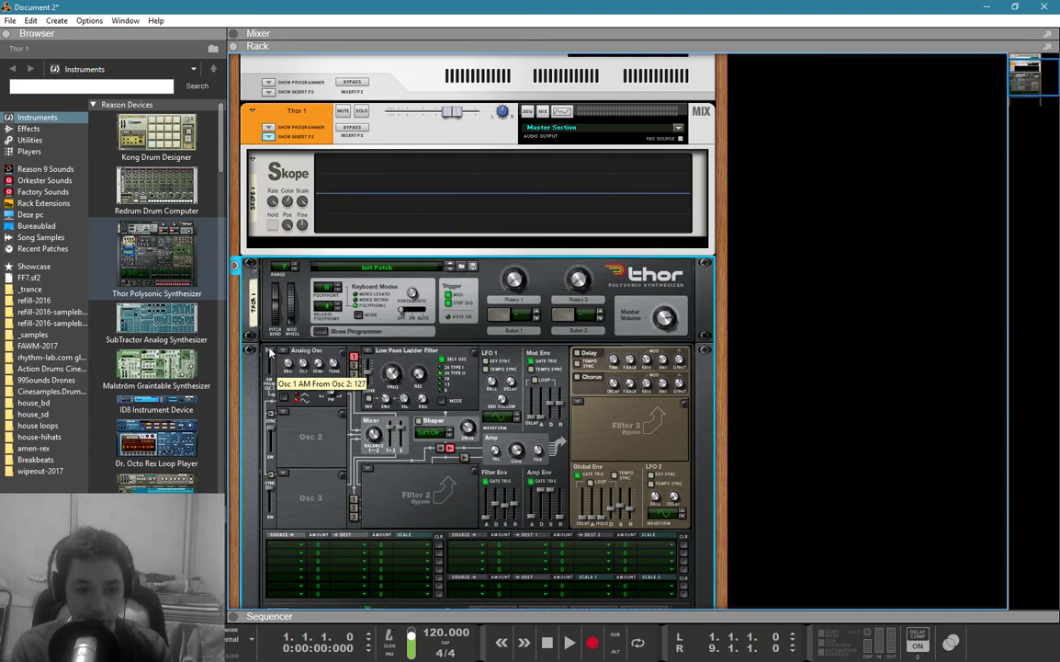
click(273, 412)
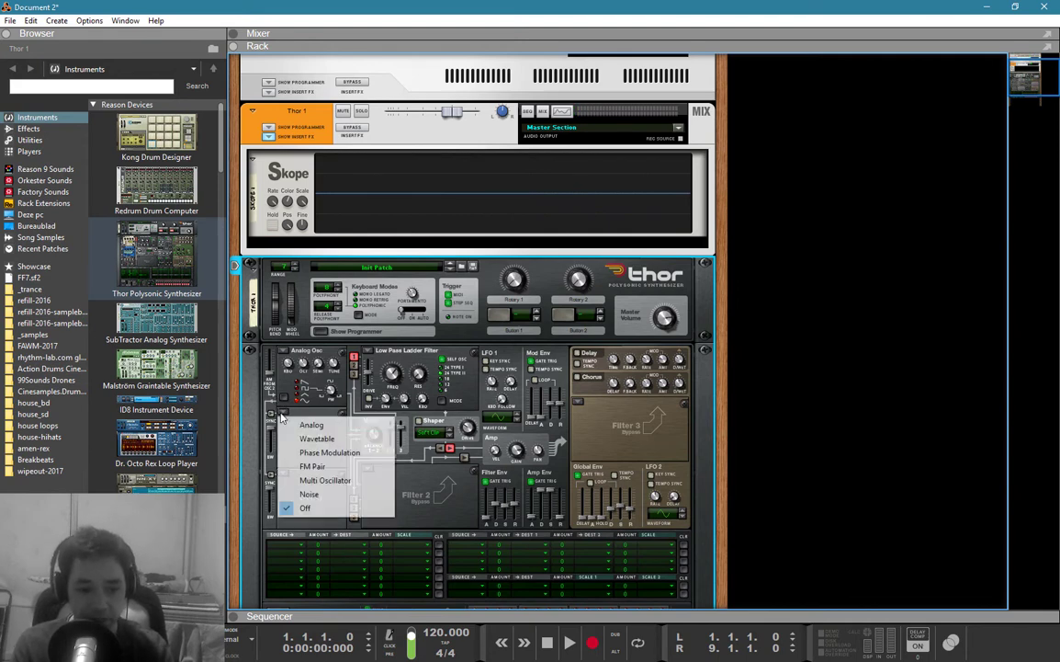
click(291, 425)
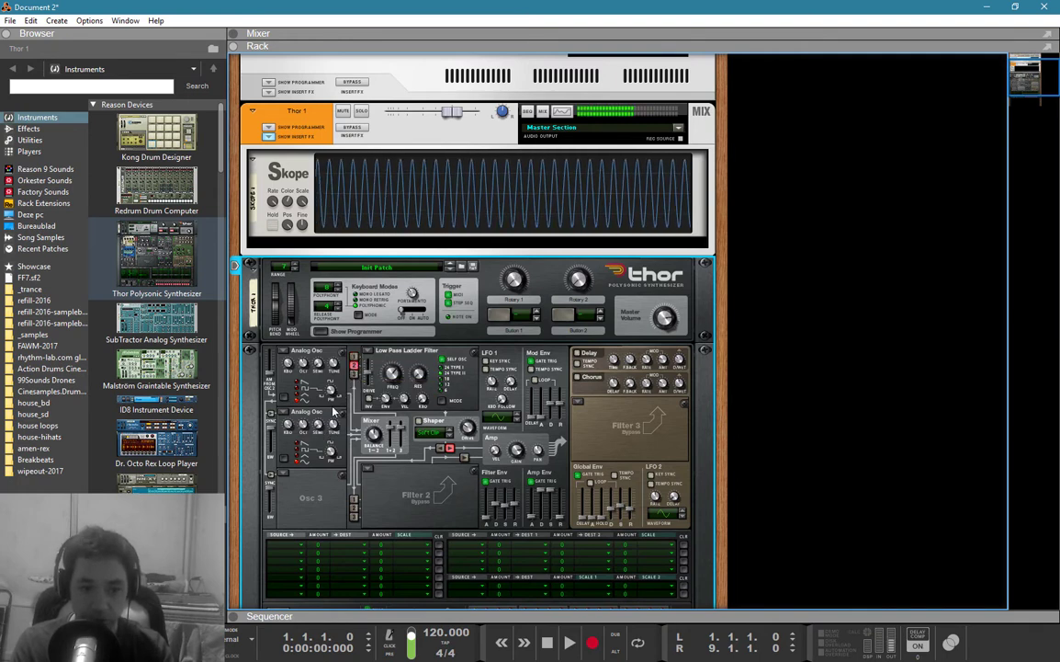
Step: Adjust Osc 2's octave, raising it to 5, to change how it modulates Osc 1
drag(307, 426, 305, 435)
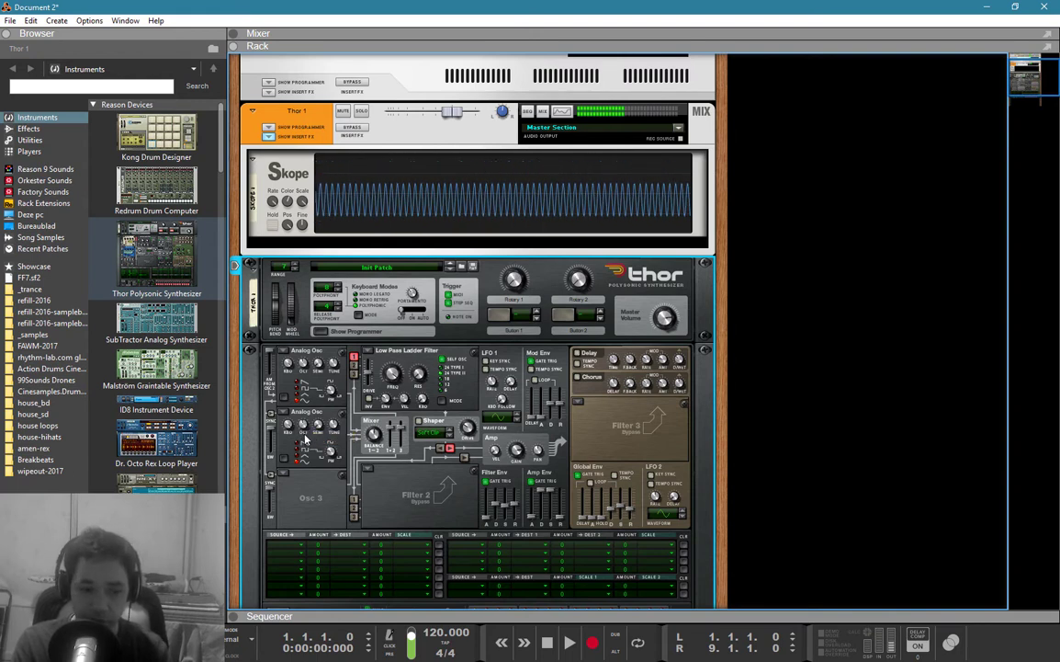
scroll(303, 424, up, 1)
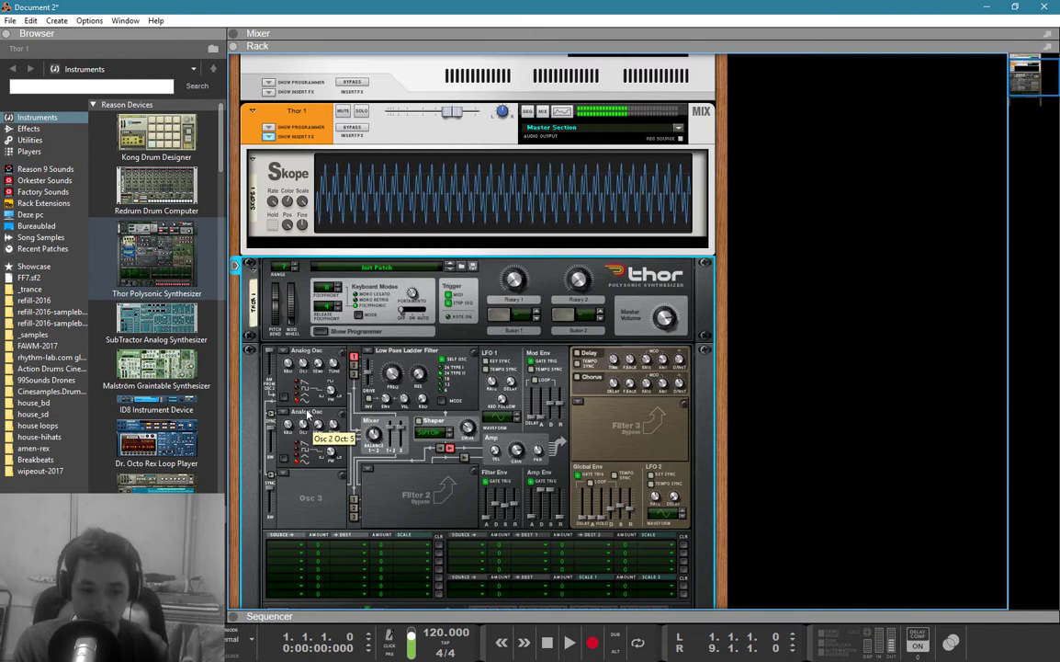
scroll(307, 418, up, 1)
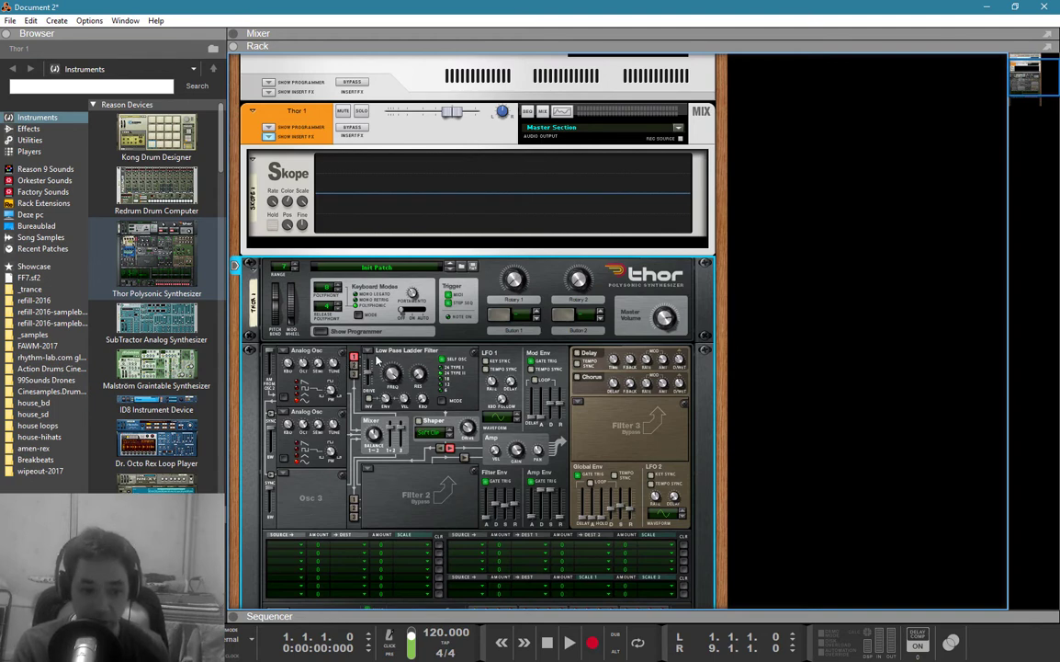
Step: Switch off the Low Pass Ladder Filter in the Filter 1 slot
click(376, 361)
click(380, 421)
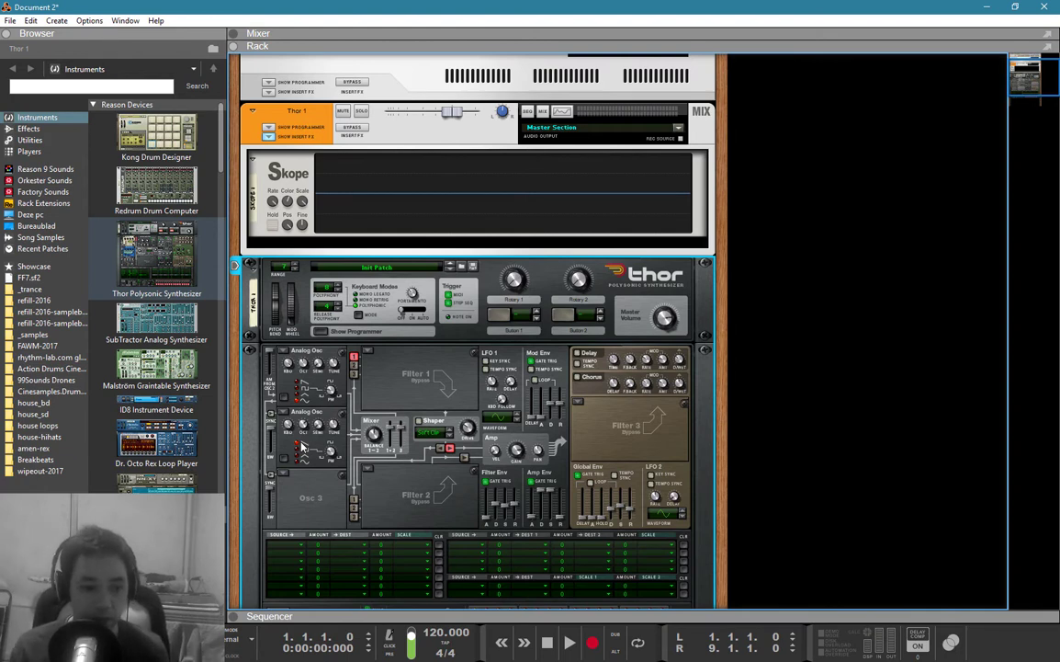
Step: Route LFO 1 to Filter 1 Drive in the first modulation row with an amount of 100
click(291, 549)
click(329, 331)
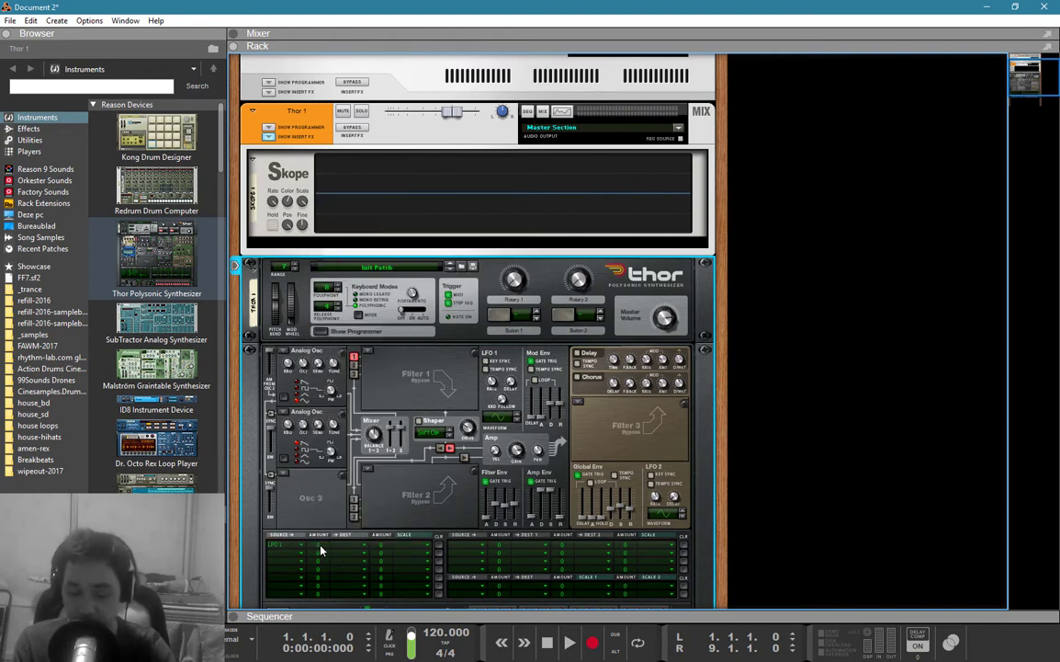
drag(320, 551, 332, 478)
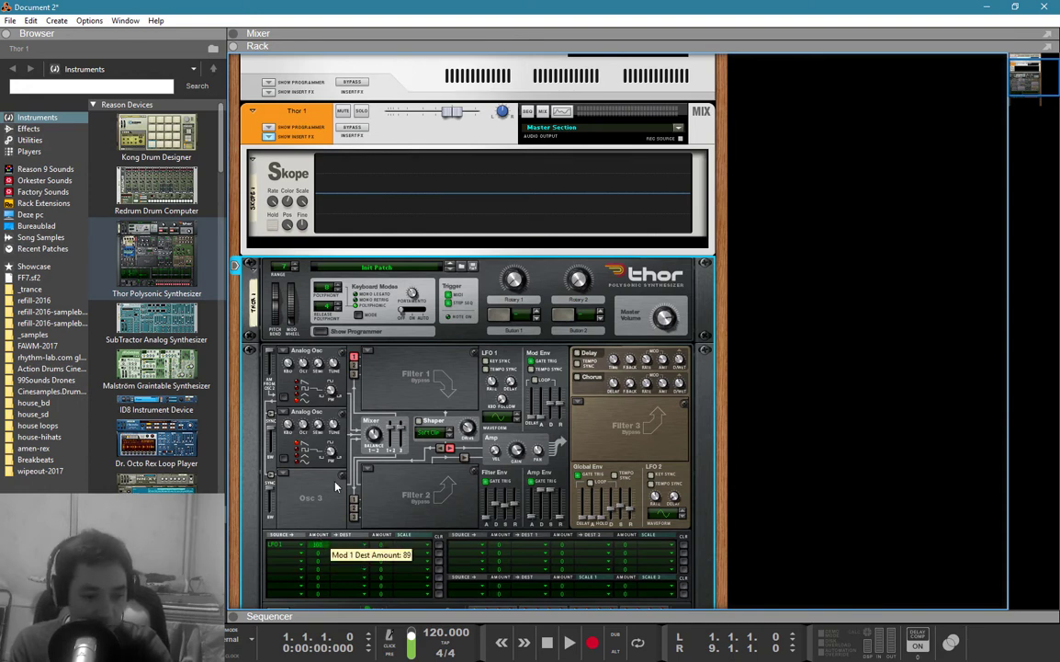
click(344, 544)
mouse_move(436, 270)
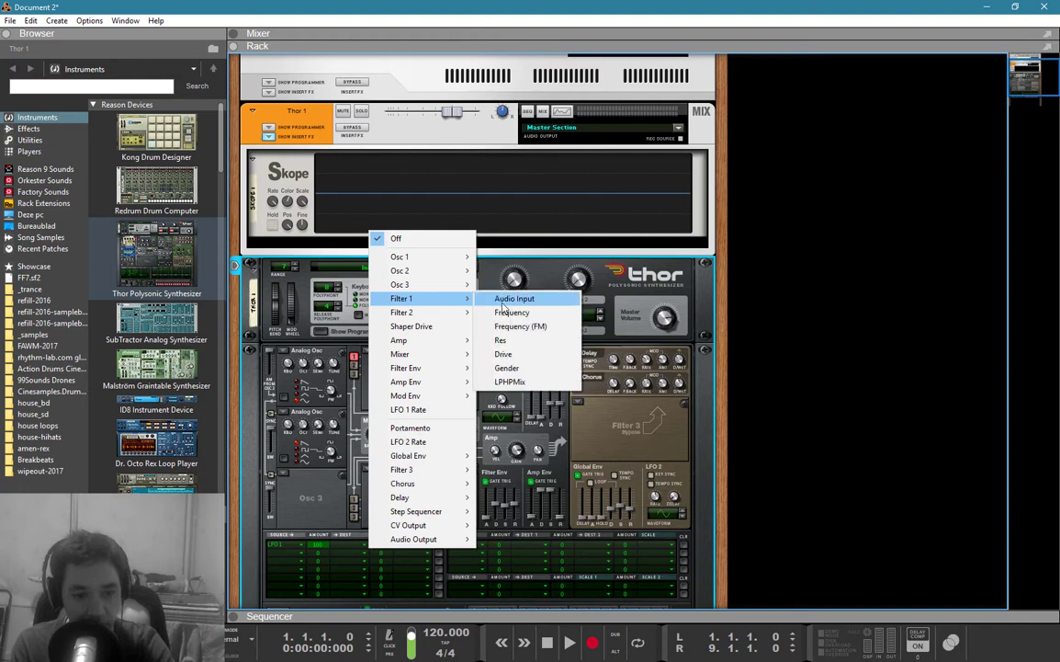
click(464, 321)
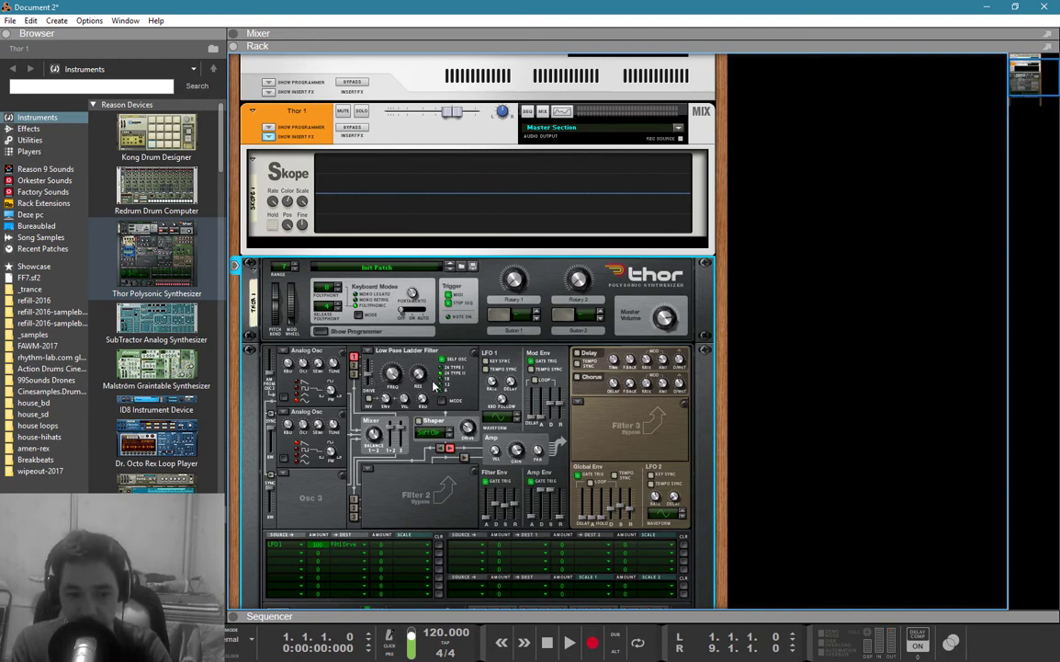
Step: Clear the LFO 1 routing from the first row of the modulation matrix
mouse_move(496, 386)
mouse_down()
mouse_move(497, 404)
mouse_move(507, 364)
mouse_move(509, 380)
mouse_up()
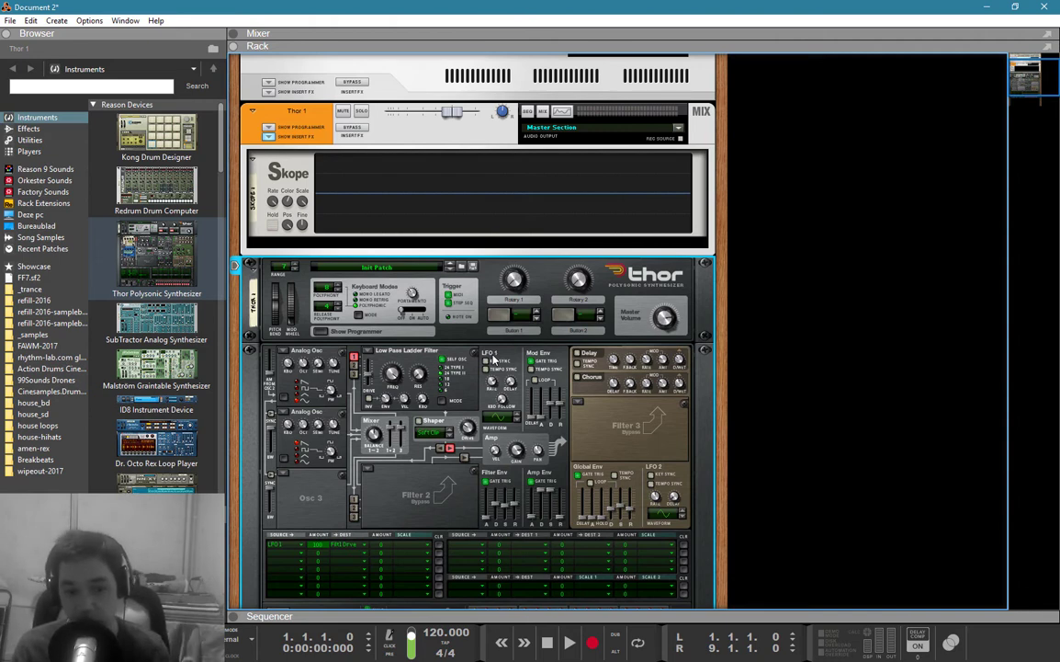
click(439, 544)
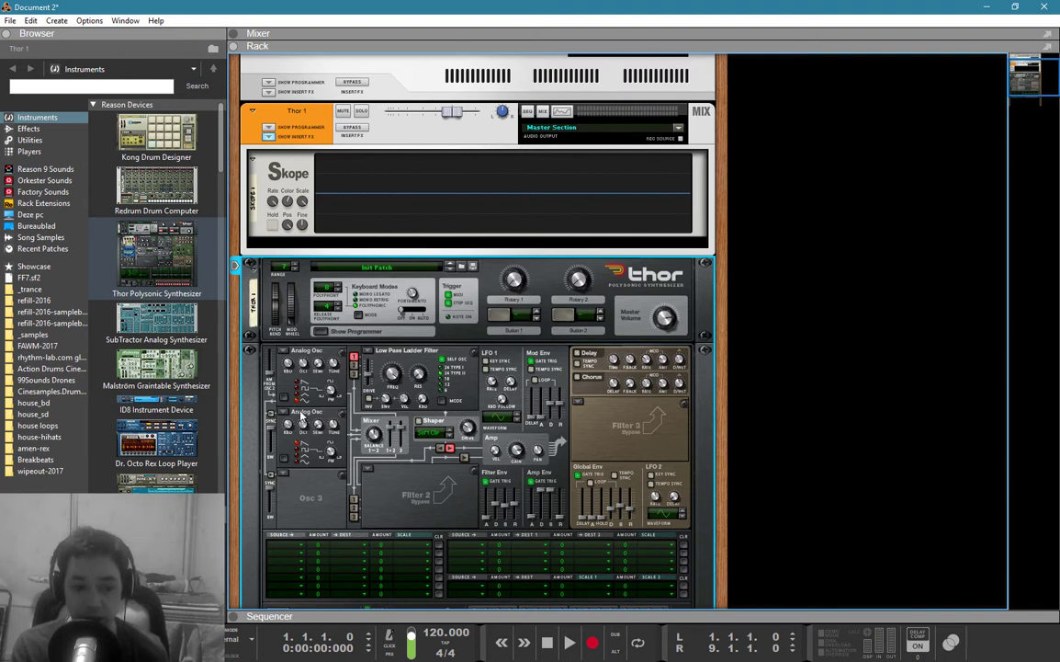
Step: Vary Osc 1's AM from Osc 2 amount through 67, 0 and 25, and bring it back down to 0
mouse_move(314, 389)
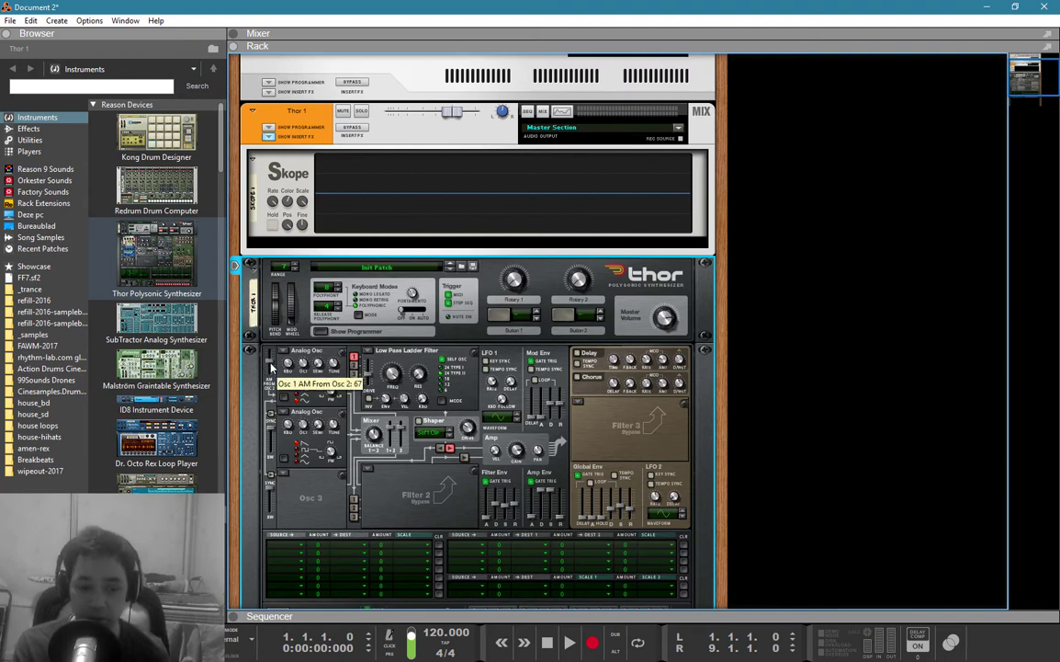
drag(314, 390, 272, 357)
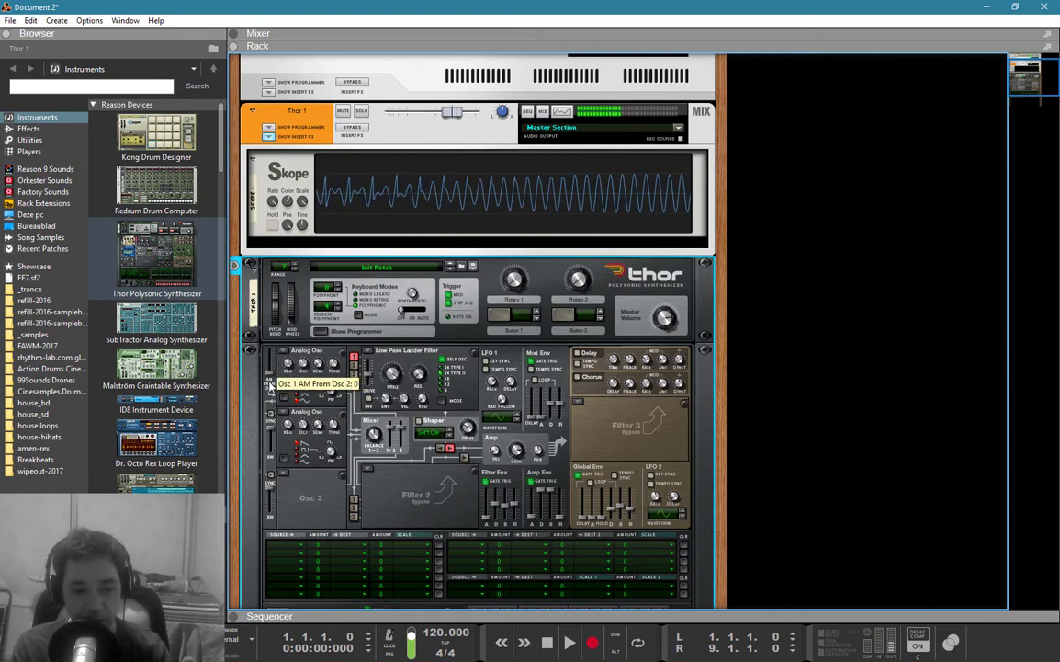
drag(271, 344, 271, 360)
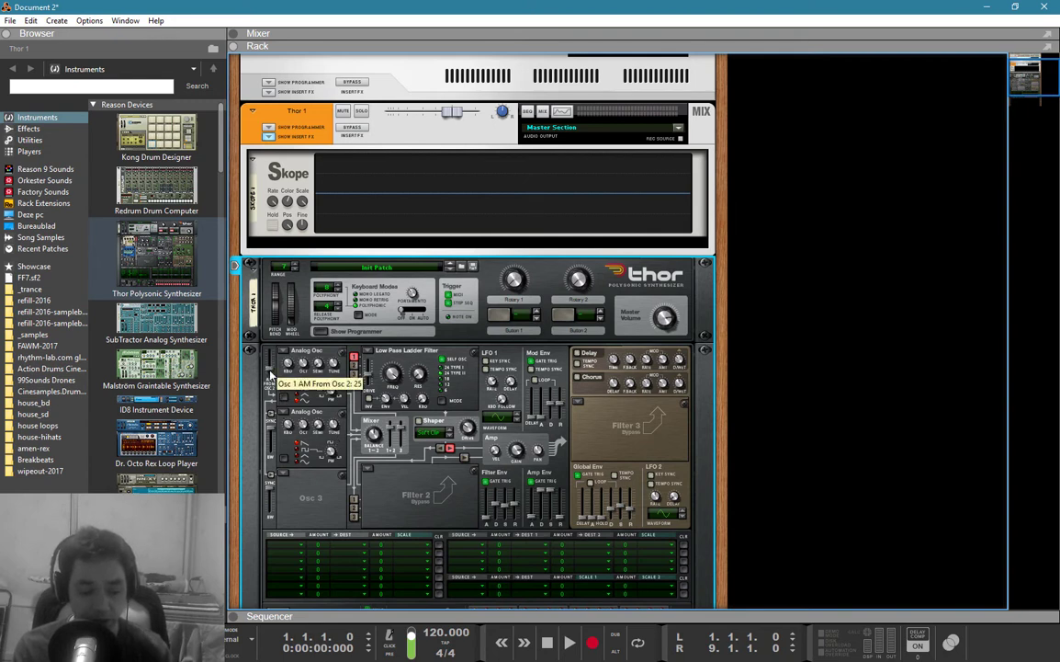
drag(270, 375, 273, 387)
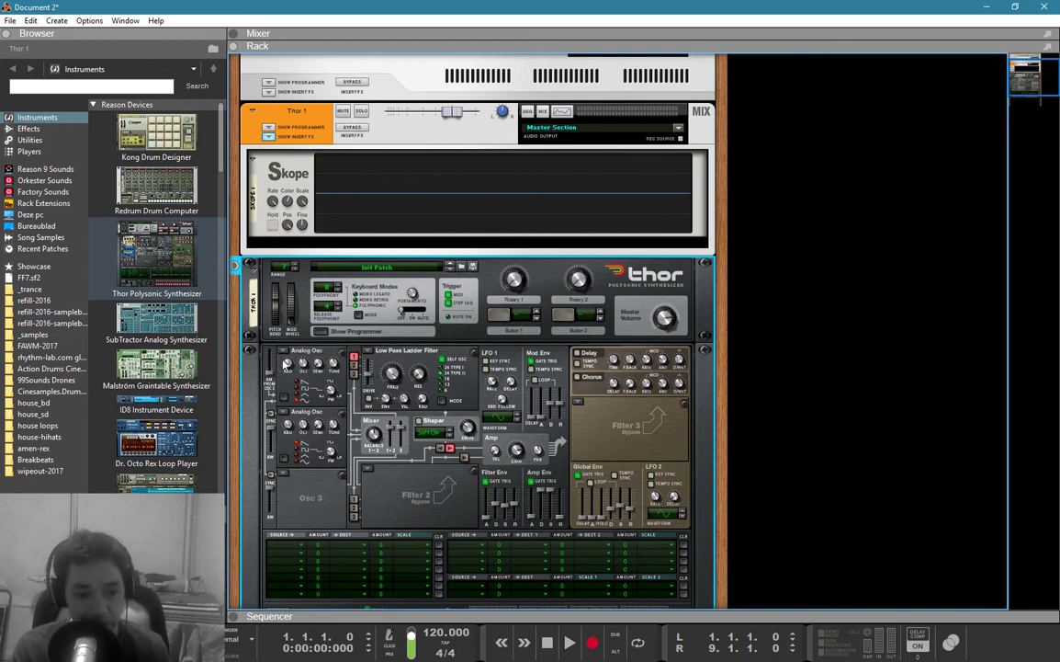
click(272, 350)
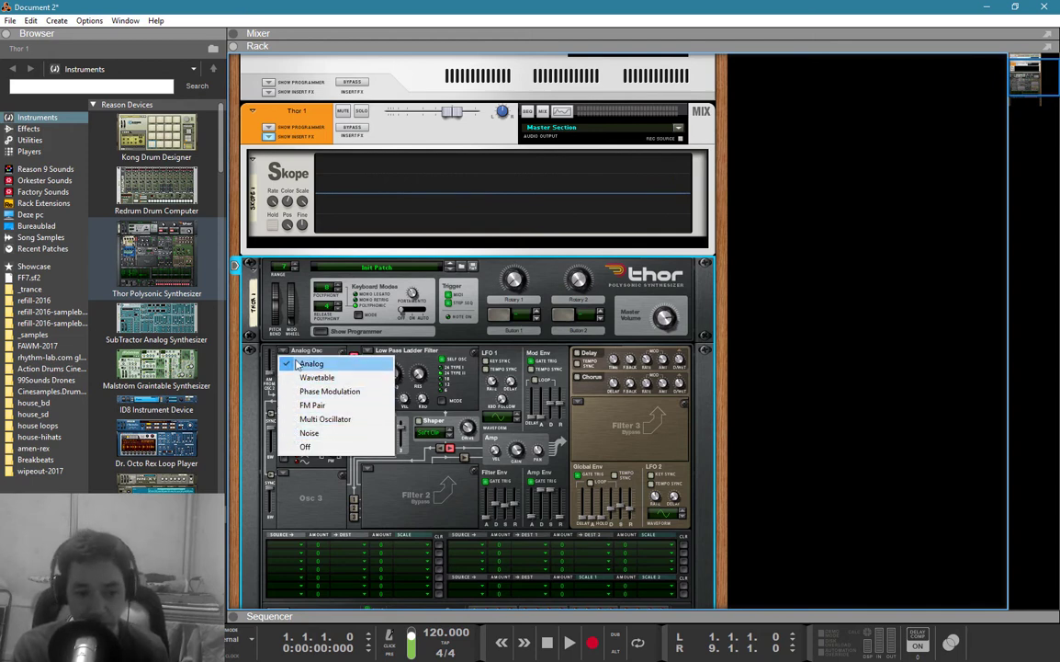
key(Escape)
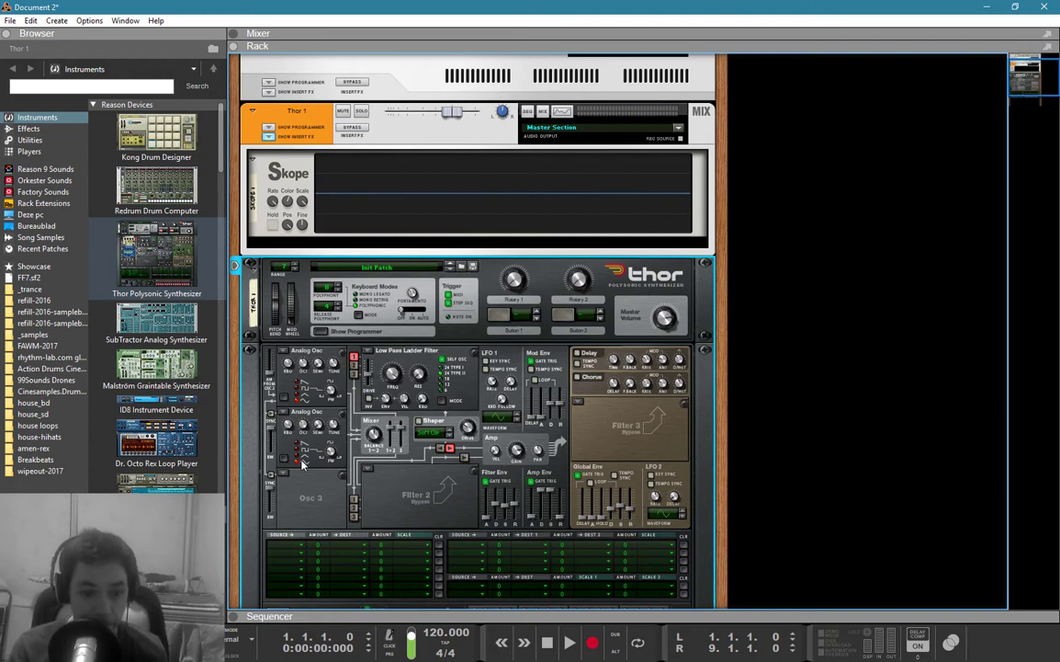
Step: Route Osc 2 to Osc 1 Pitch in the first modulation row with a positive amount, and vary Osc 2's octave
click(287, 538)
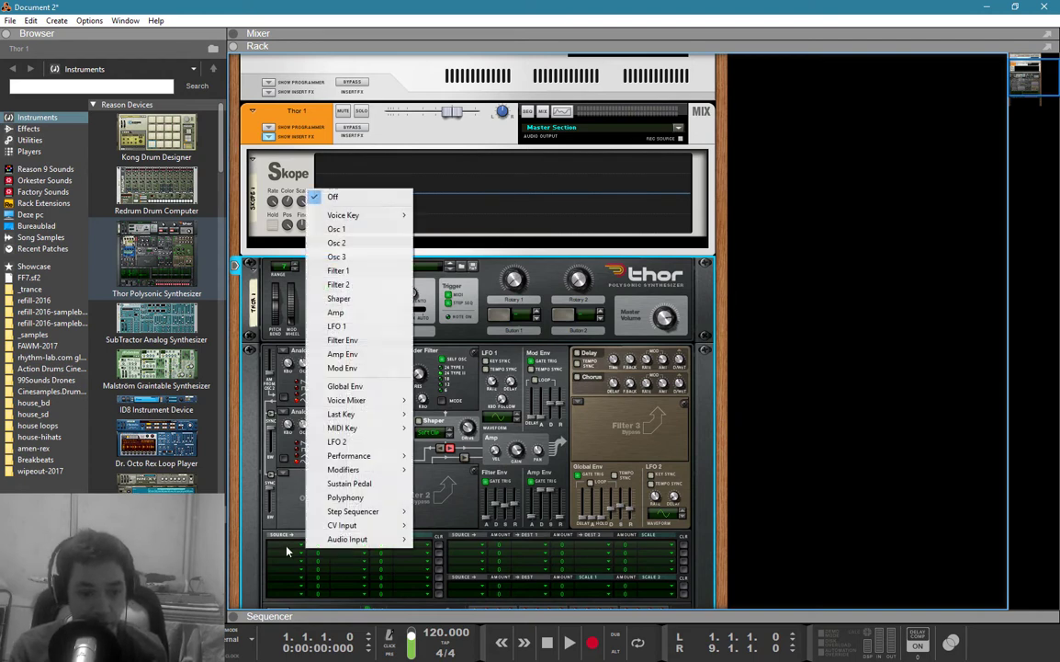
click(335, 250)
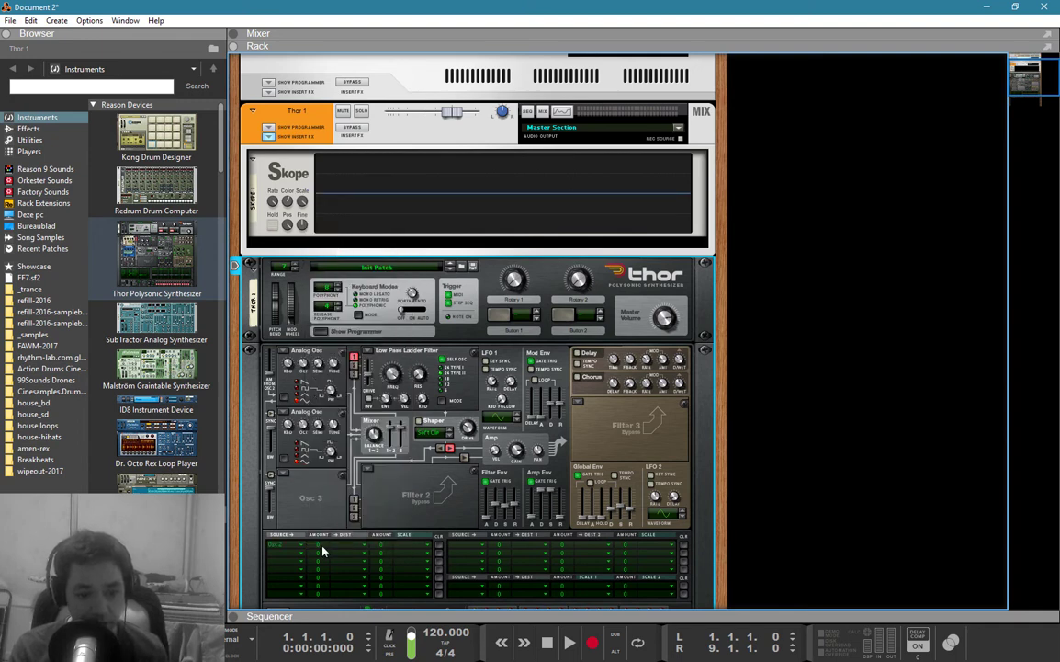
drag(323, 546, 326, 450)
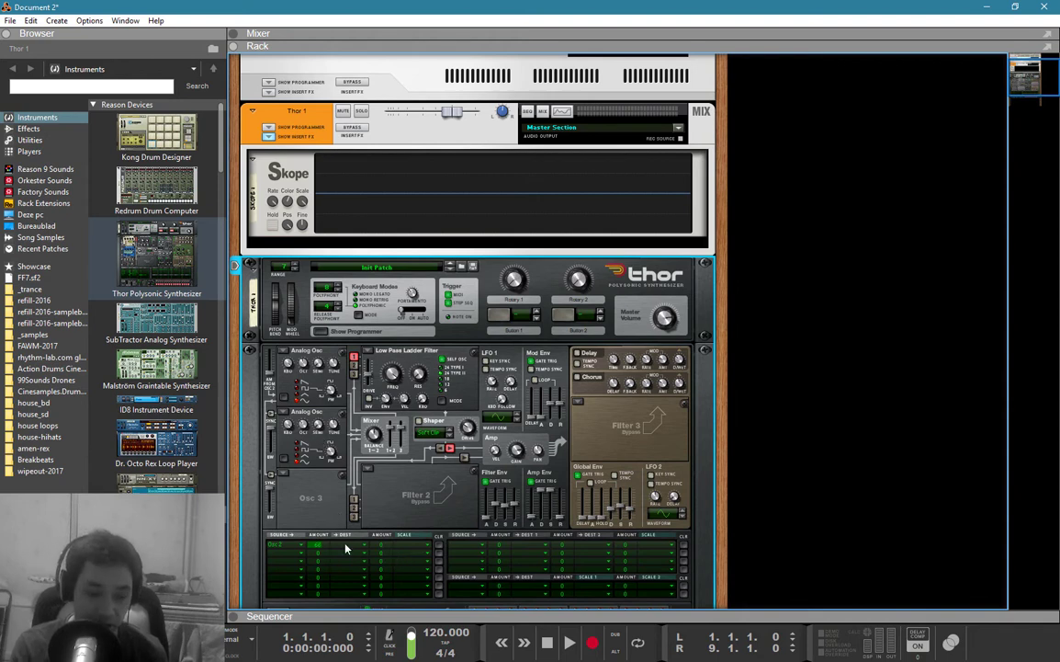
click(346, 549)
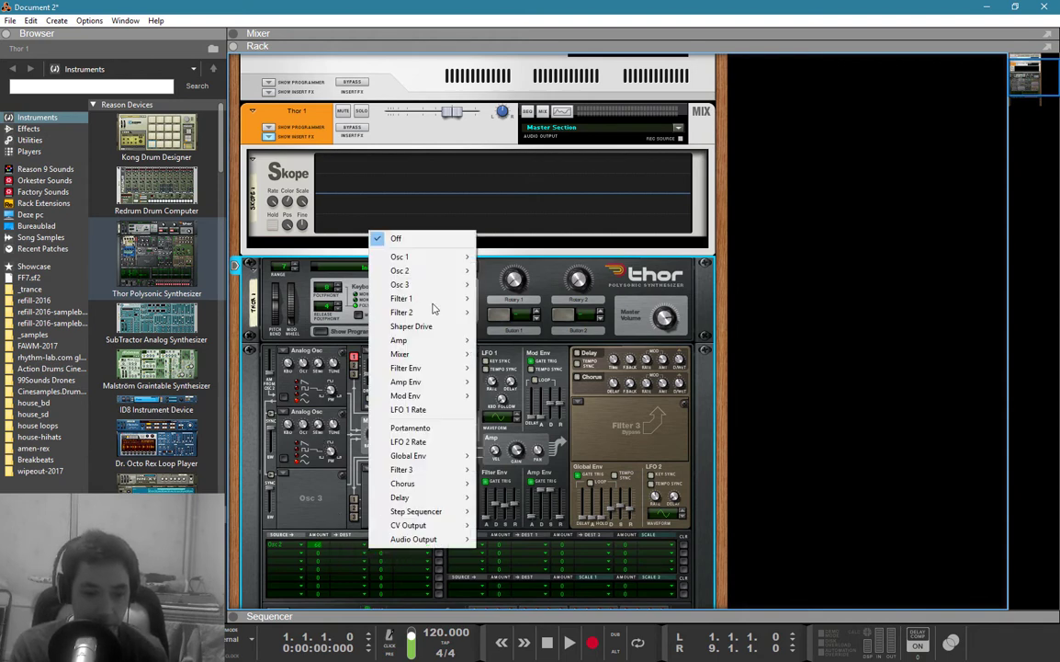
mouse_move(436, 257)
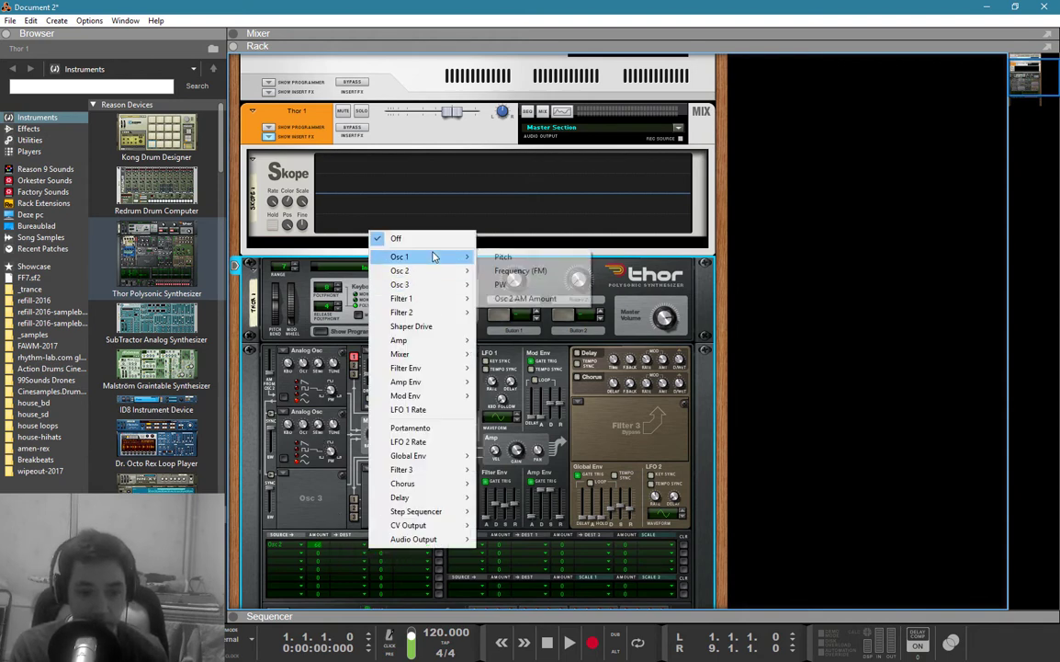
click(512, 259)
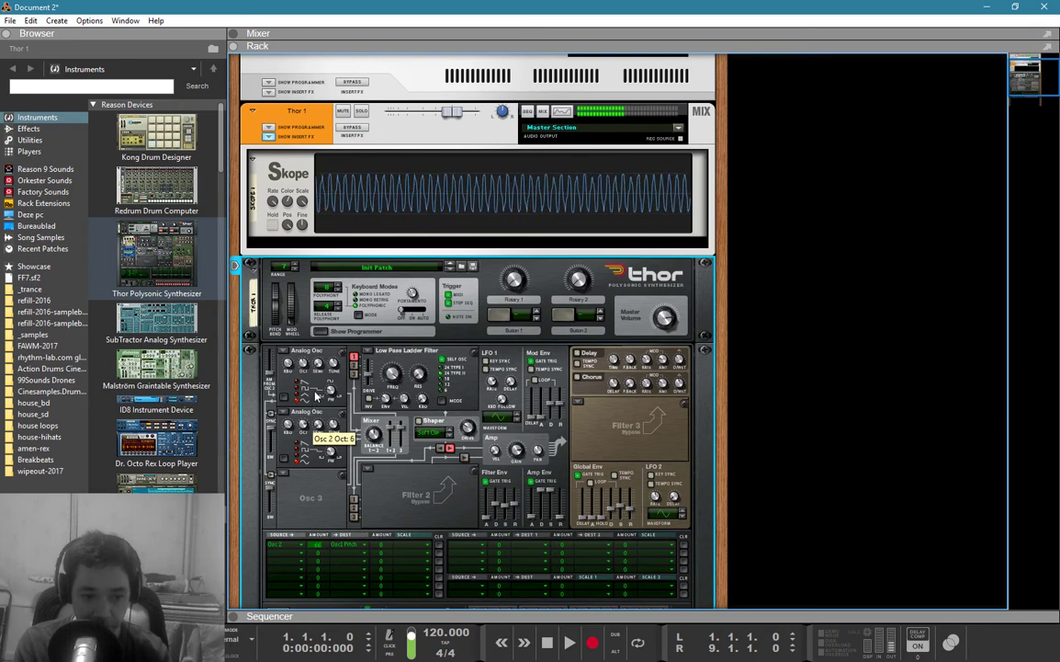
drag(315, 393, 315, 401)
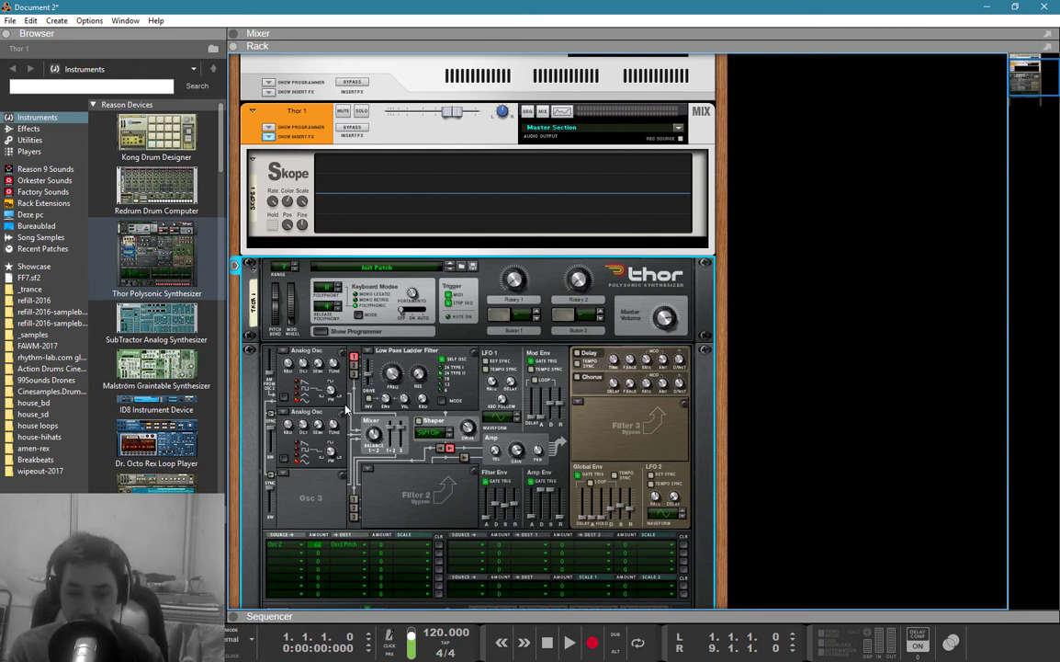
Step: Change the first modulation row's destination to Osc 1 Frequency (FM) and set its amount to 21
click(341, 546)
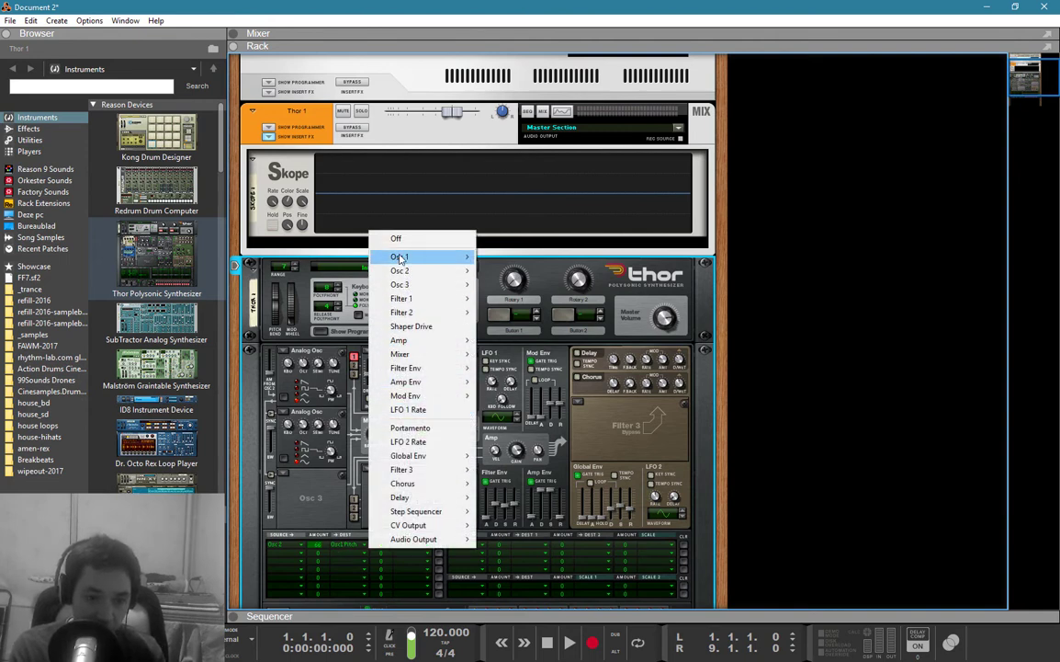
mouse_move(398, 258)
click(520, 272)
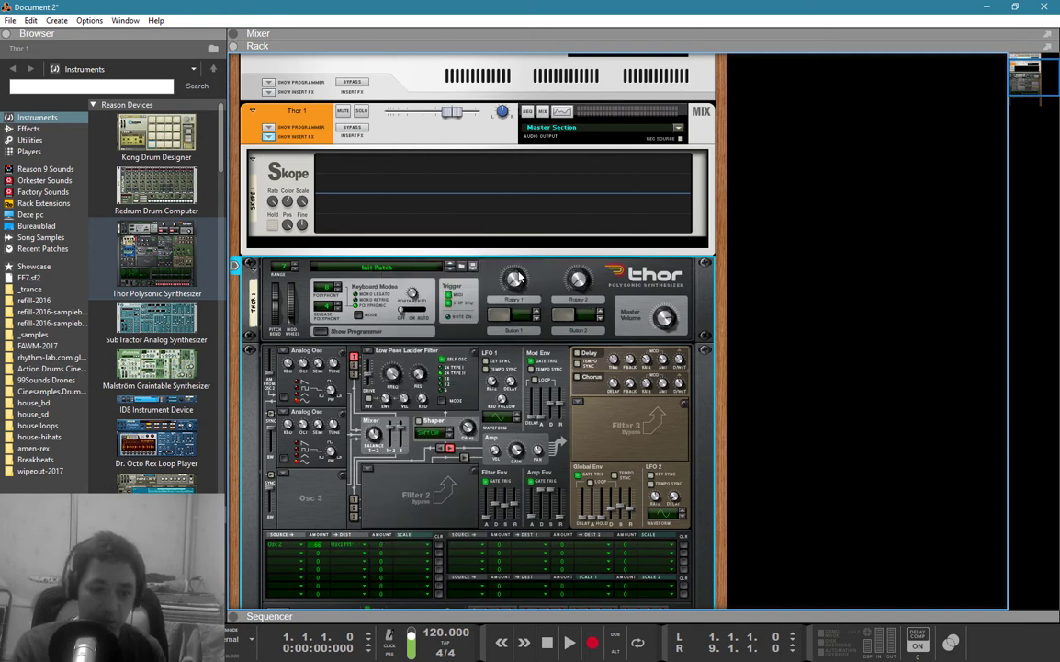
mouse_move(529, 276)
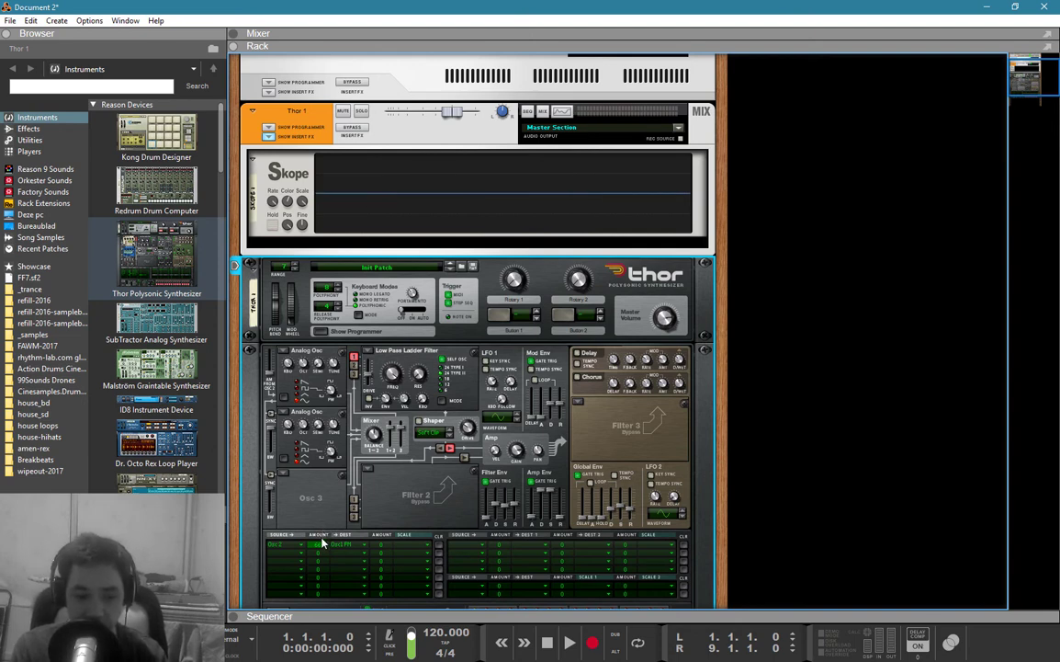
drag(320, 555, 320, 591)
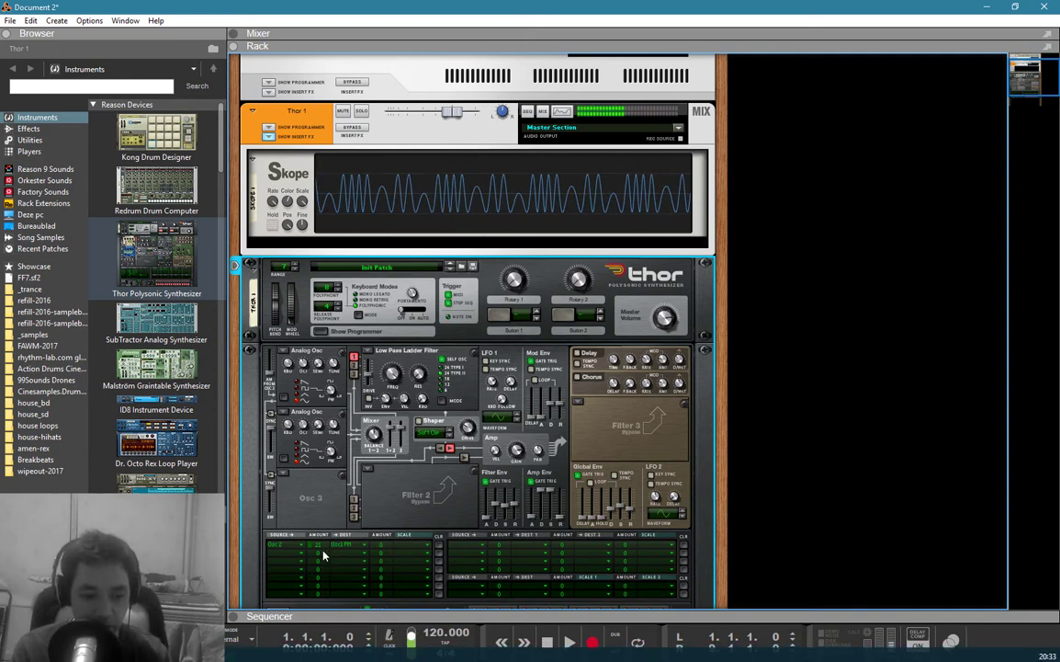
Step: Raise the first modulation row's amount to 27 and on to 100, and switch its destination to Osc 1 Pitch
drag(324, 548, 332, 547)
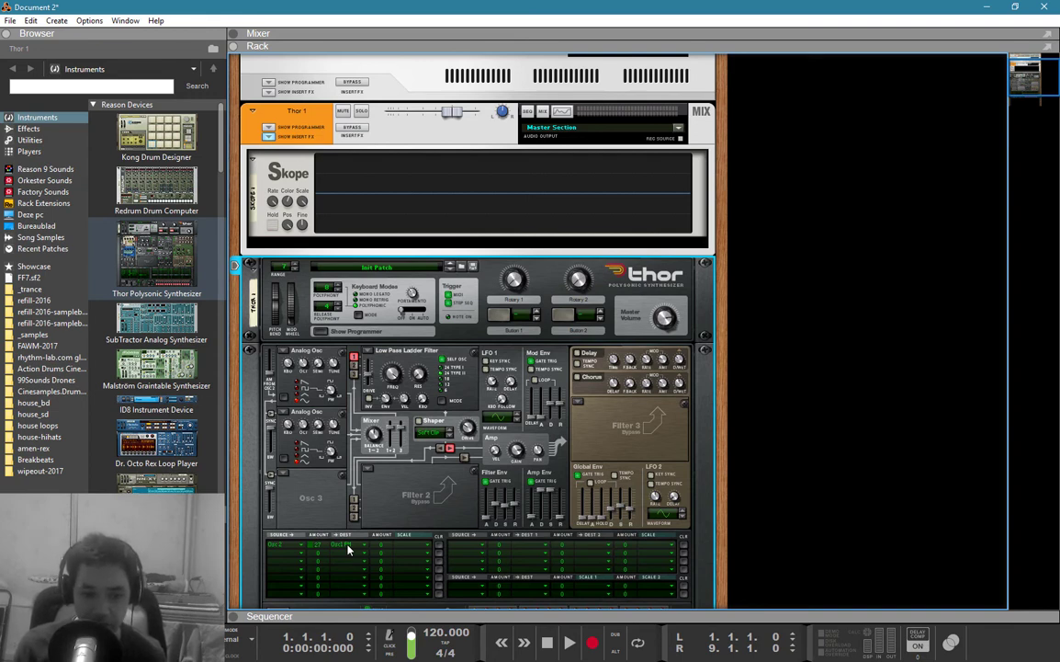
drag(325, 549, 329, 501)
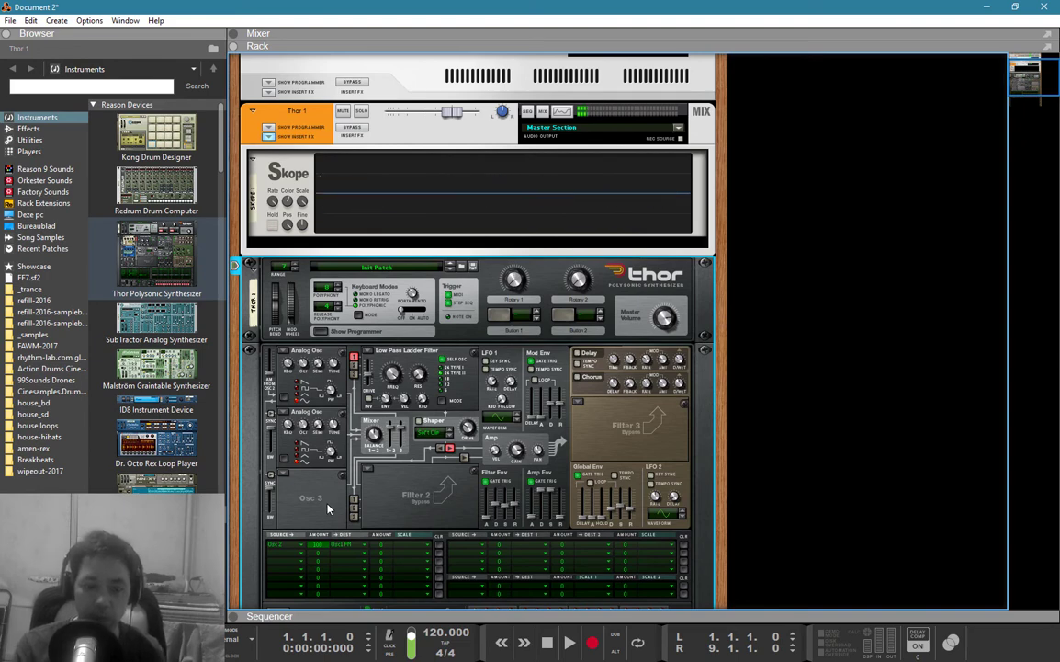
click(346, 551)
mouse_move(441, 256)
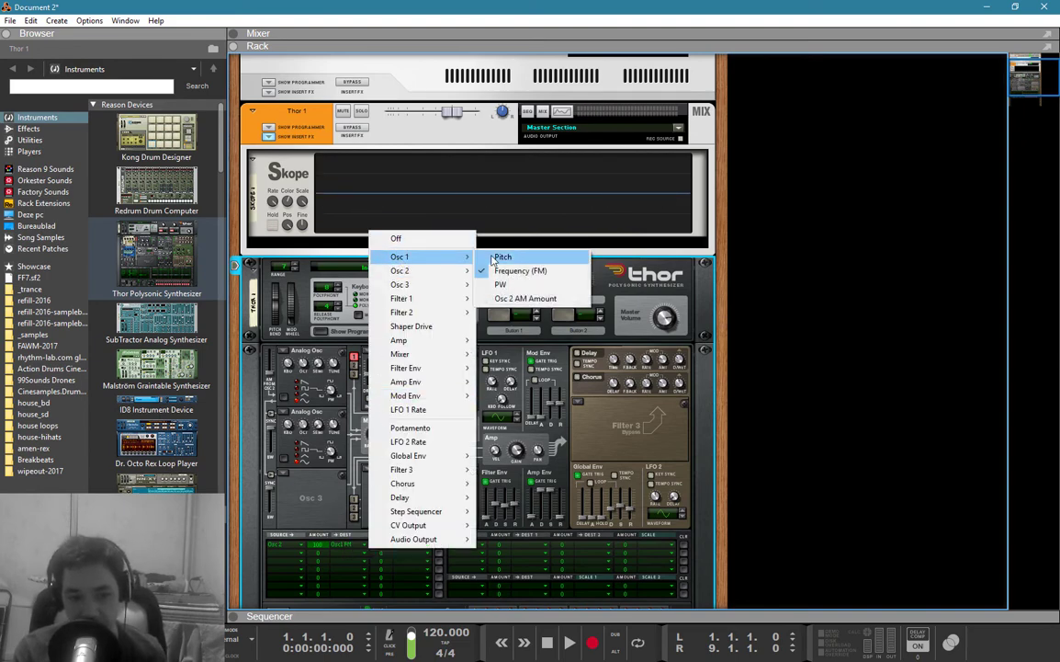
click(496, 259)
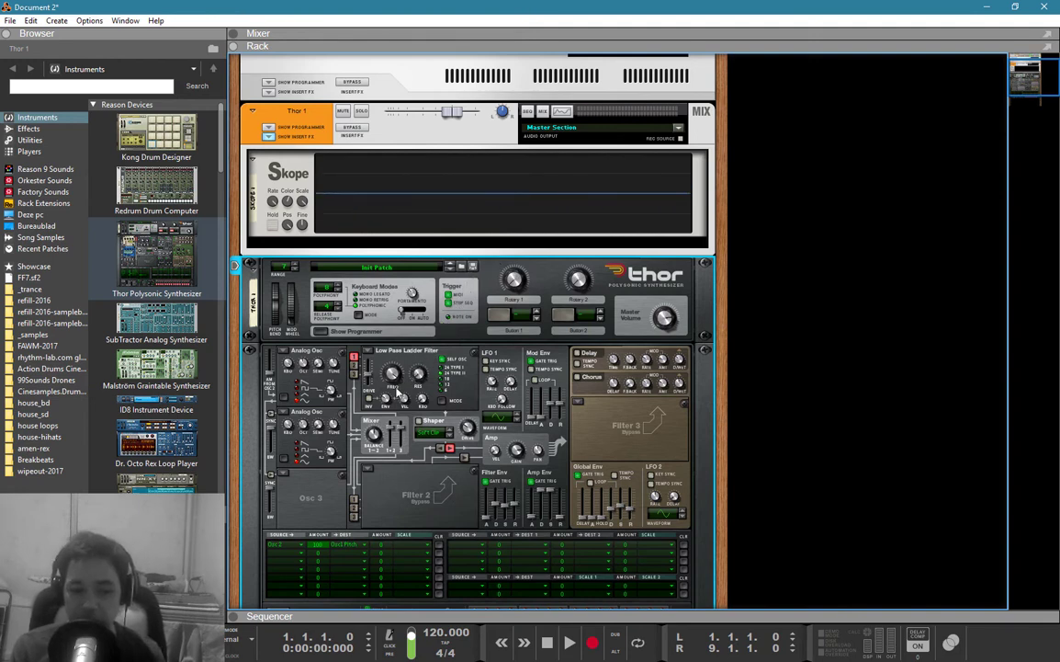
Step: Route Osc 2 back to Osc 1 Frequency (FM) in the first modulation row with an amount of 100
click(347, 545)
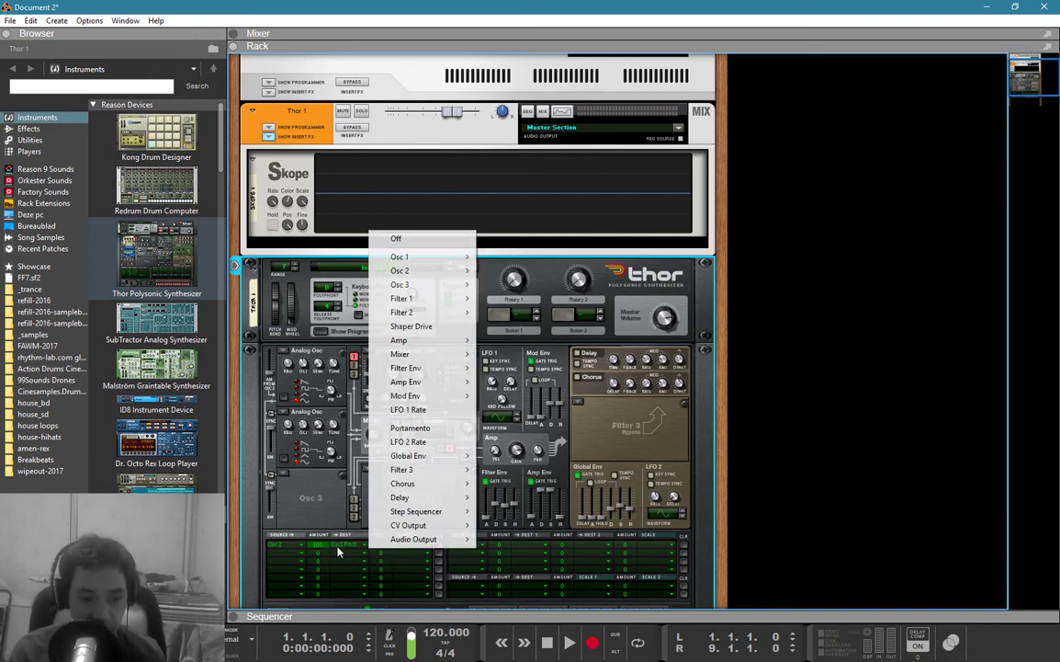
mouse_move(402, 270)
click(501, 272)
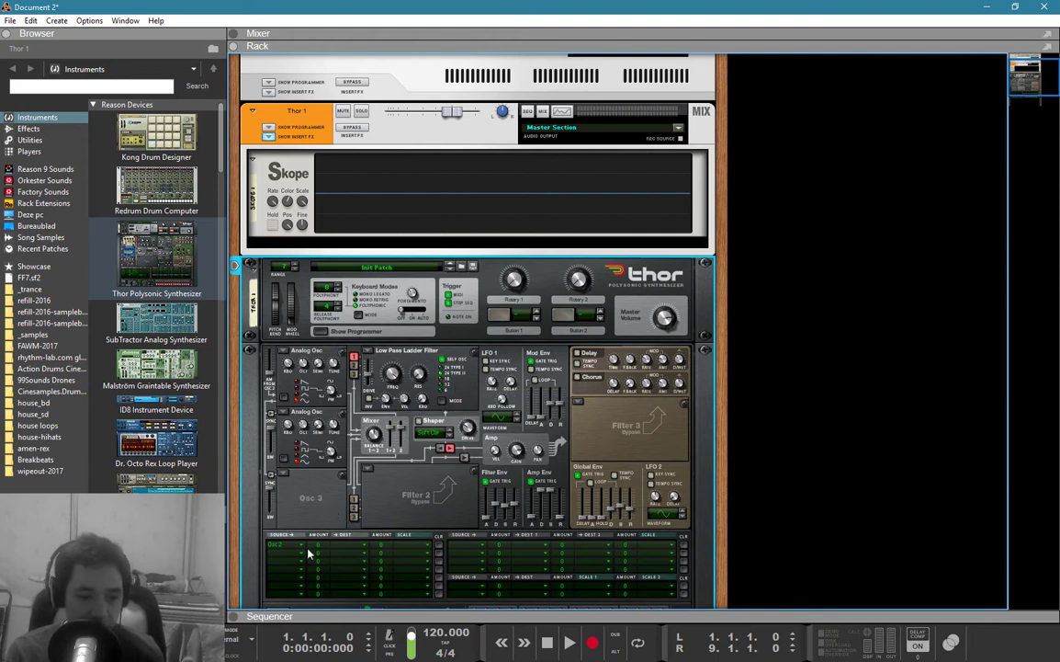
click(349, 545)
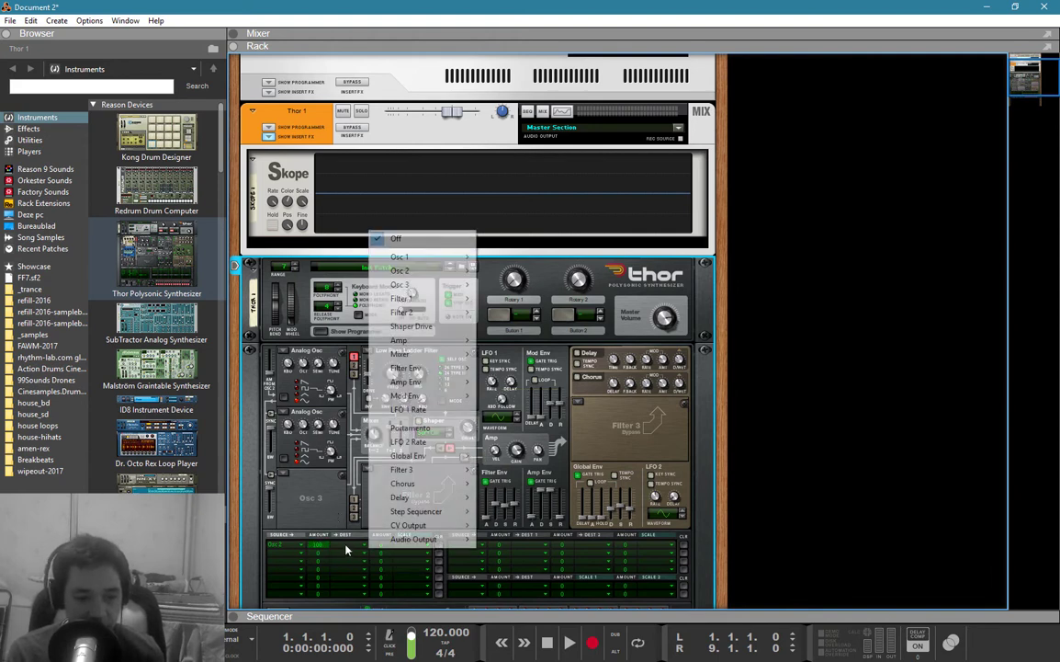
mouse_move(405, 256)
click(496, 271)
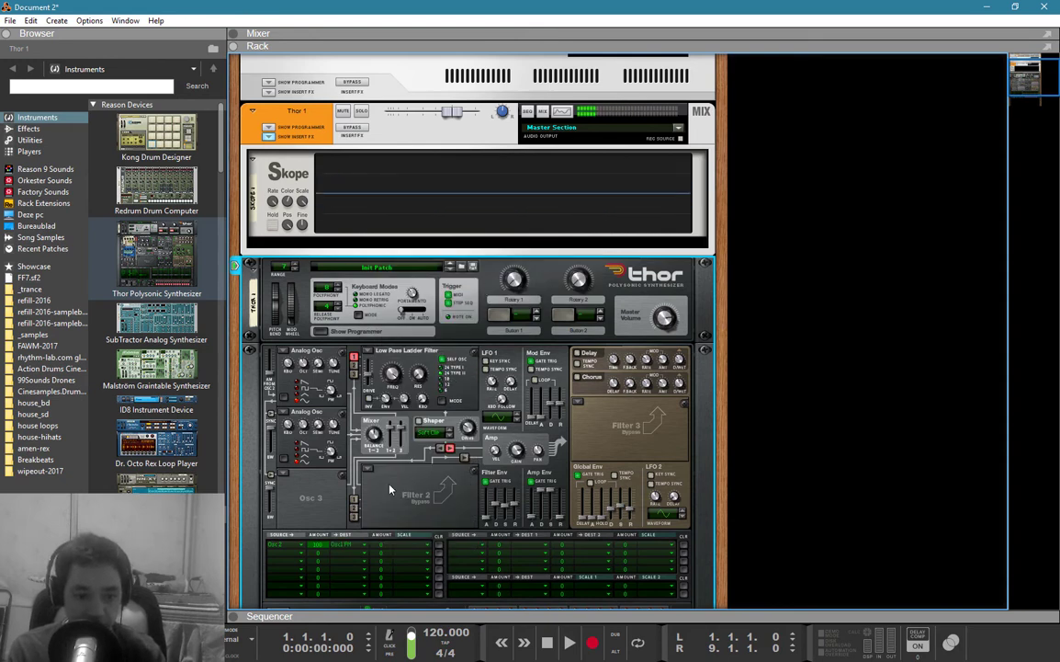
Step: Scale the first modulation row by LFO 1 with a scale amount of 100
drag(382, 548, 382, 515)
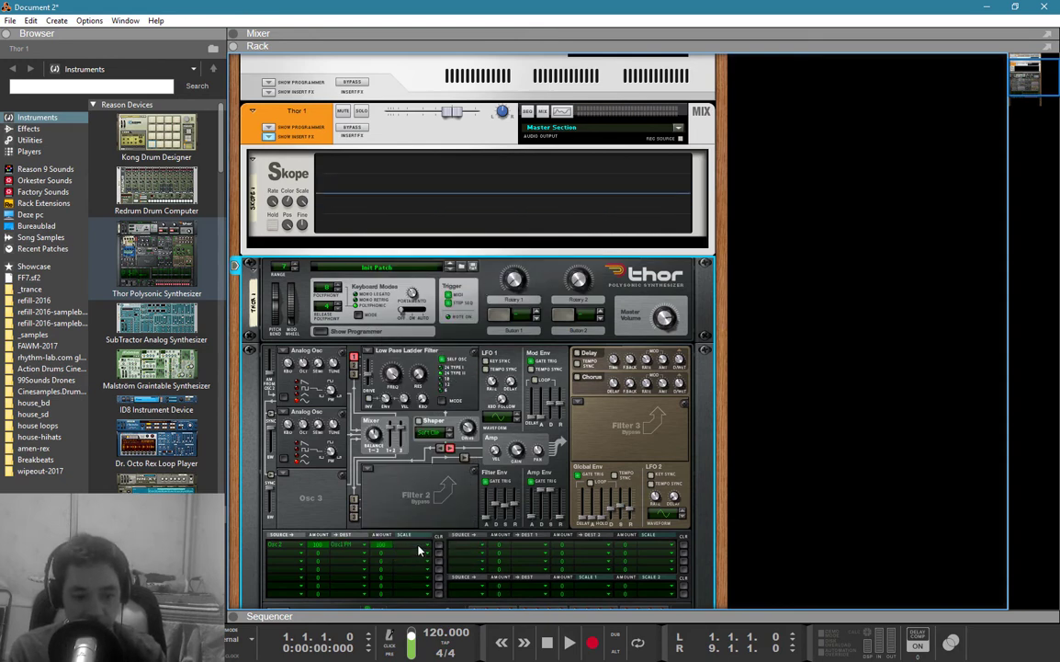
click(421, 546)
click(484, 326)
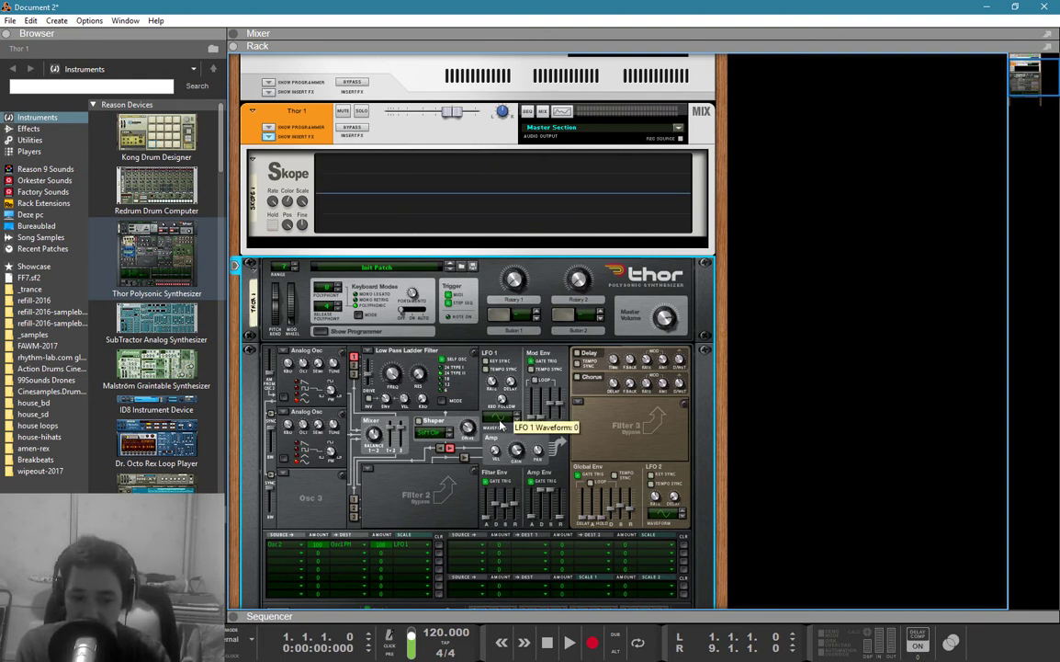
Step: Set the first modulation row's amount to 52 and the LFO 1 rate to 0.57 Hz
drag(495, 383, 491, 418)
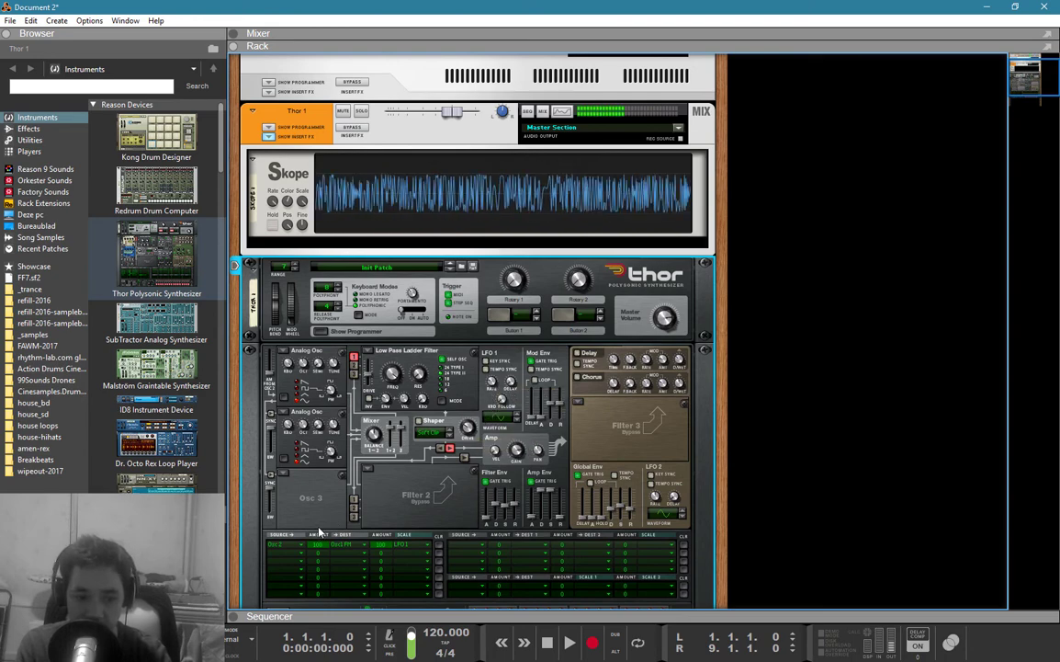
drag(323, 561, 323, 575)
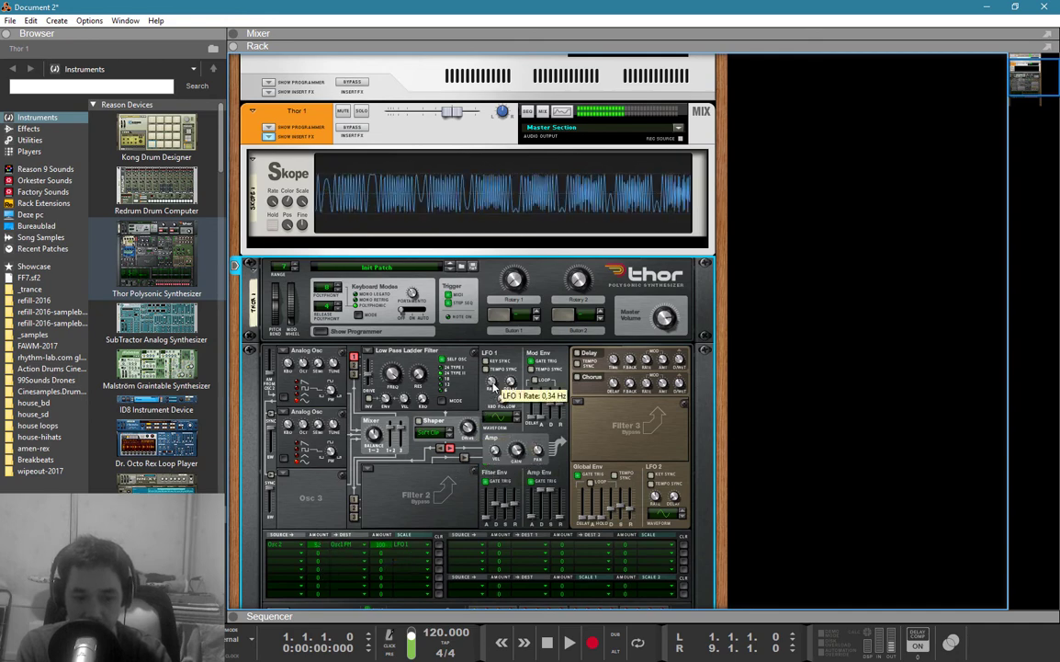
mouse_move(494, 376)
mouse_down()
mouse_move(501, 353)
mouse_move(499, 380)
mouse_up()
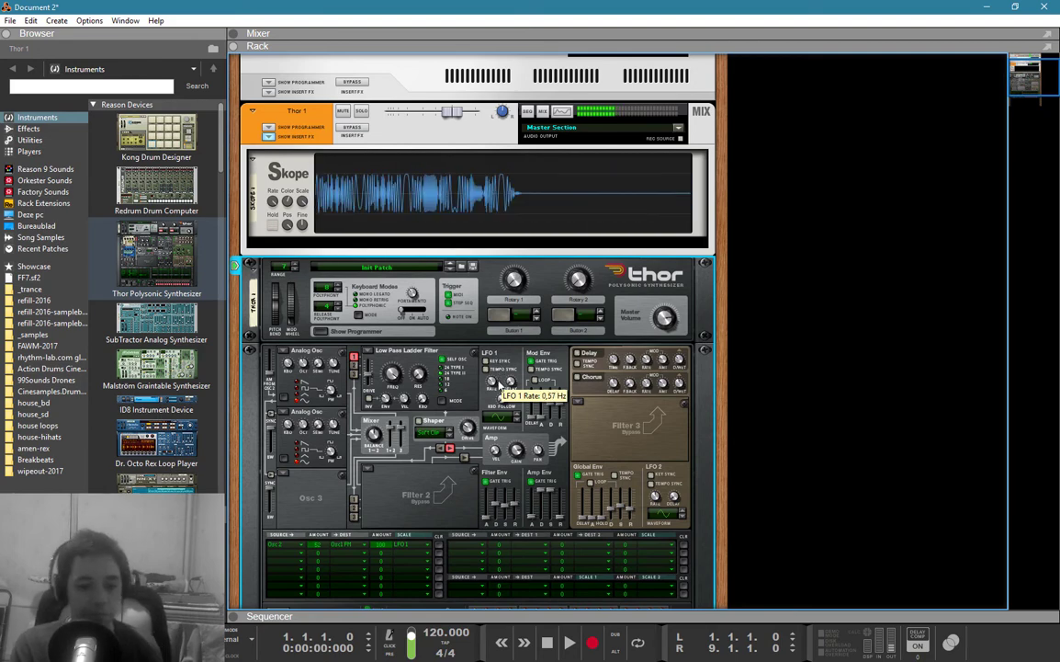
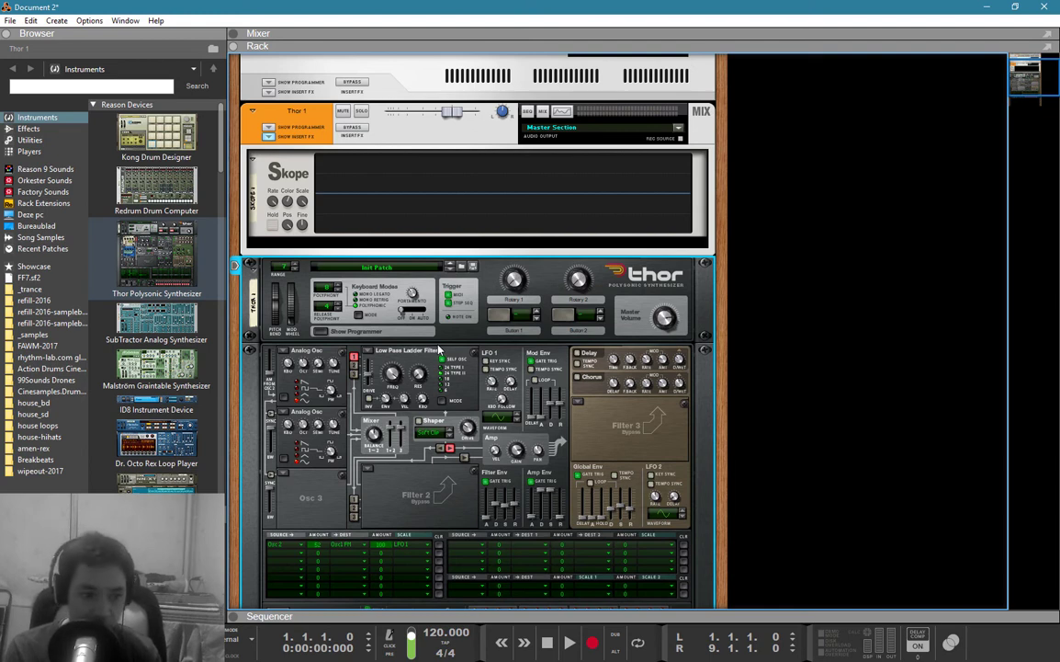
Step: Search the instruments for "px" and add the PX7 FM Synthesizer to the rack beside Thor
click(118, 88)
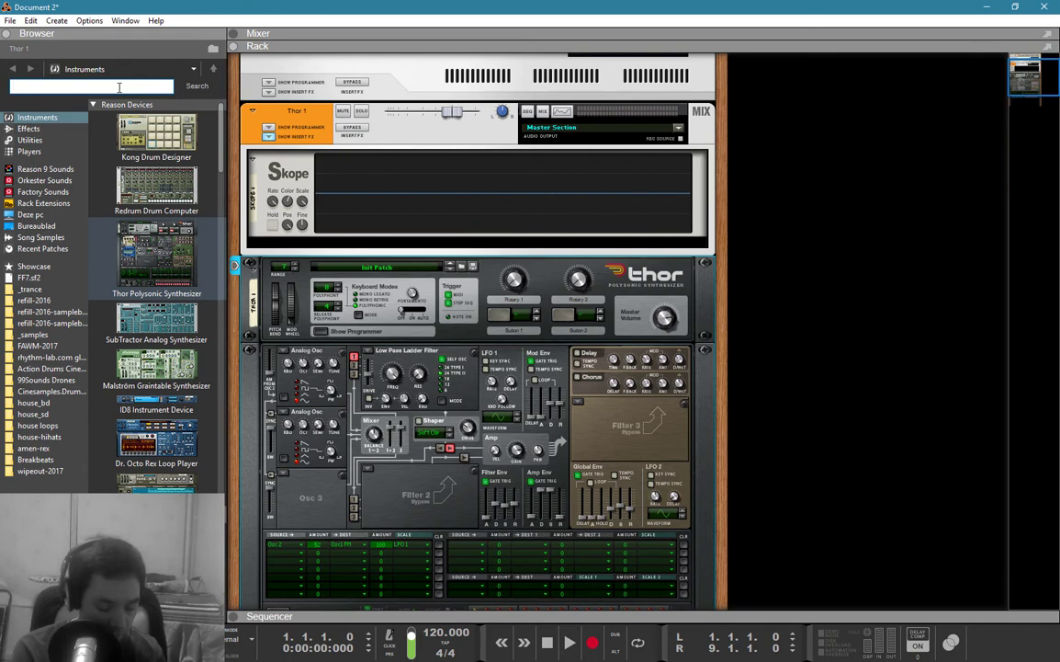
text(pi)
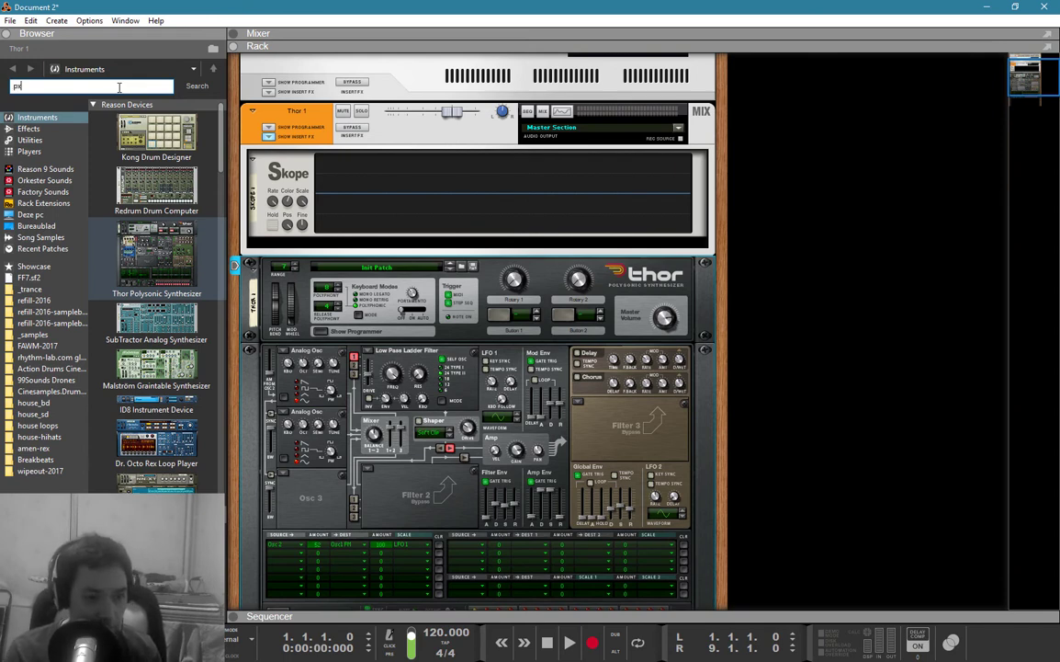
key(Return)
drag(151, 144, 751, 225)
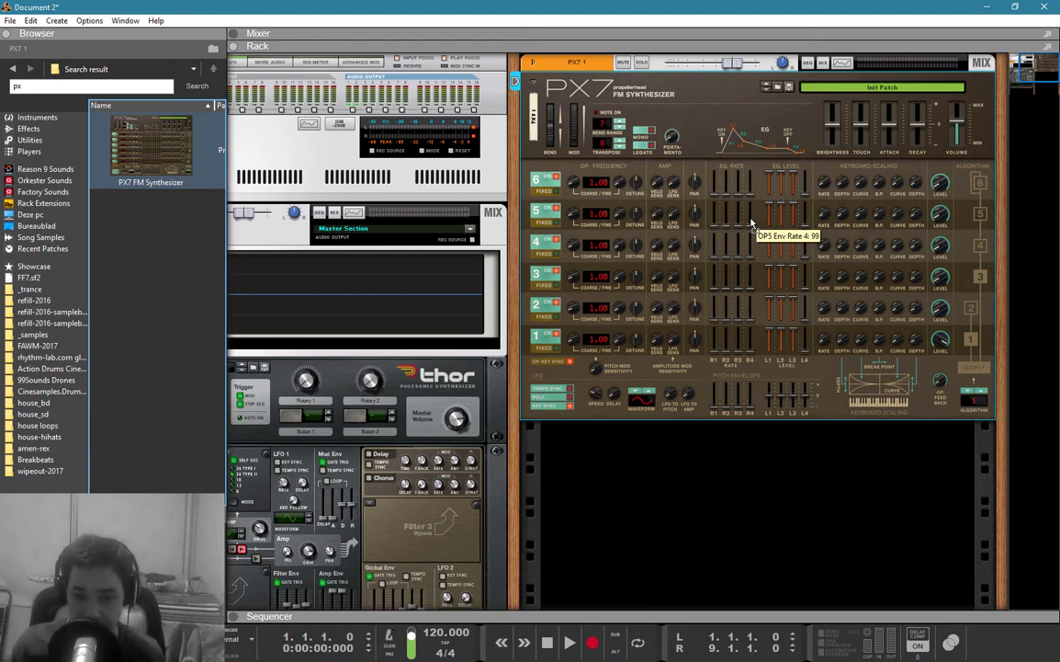
Step: Delete the PX7 FM Synthesizer from the rack
click(705, 124)
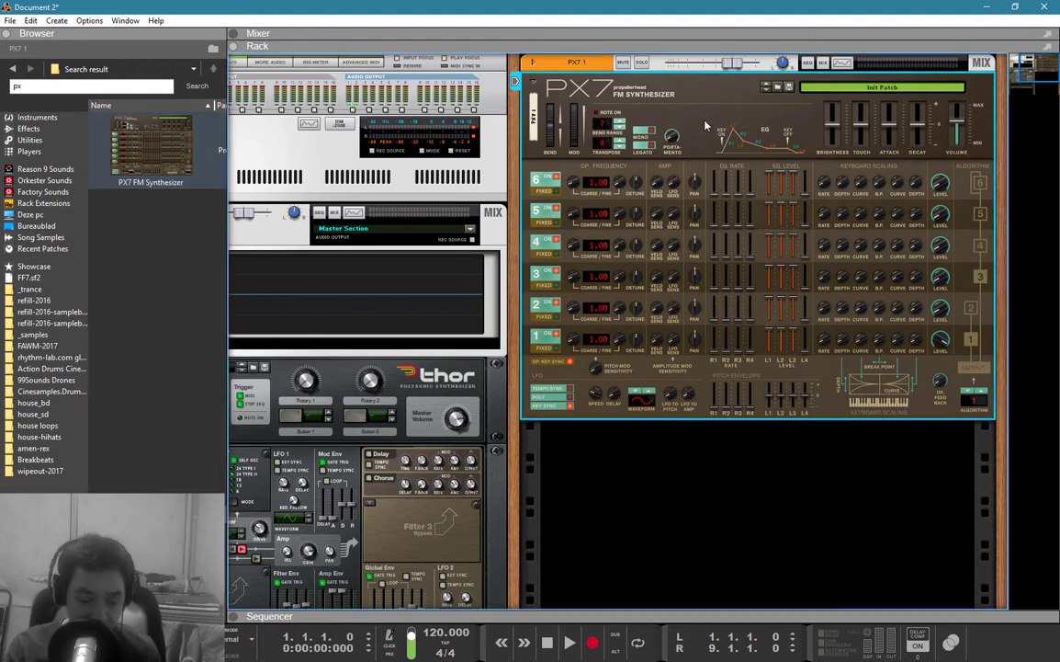
key(Delete)
key(Return)
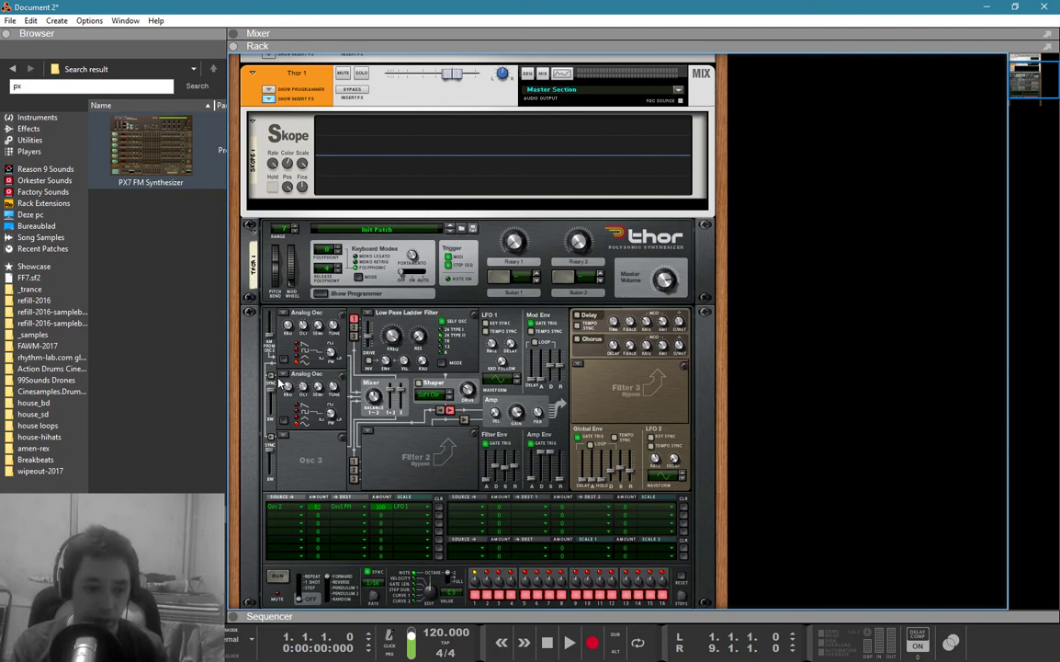
Step: Enable Osc 2's sync to Osc 1, clear the first modulation row, and feed the filter from Osc 2 only
mouse_move(287, 388)
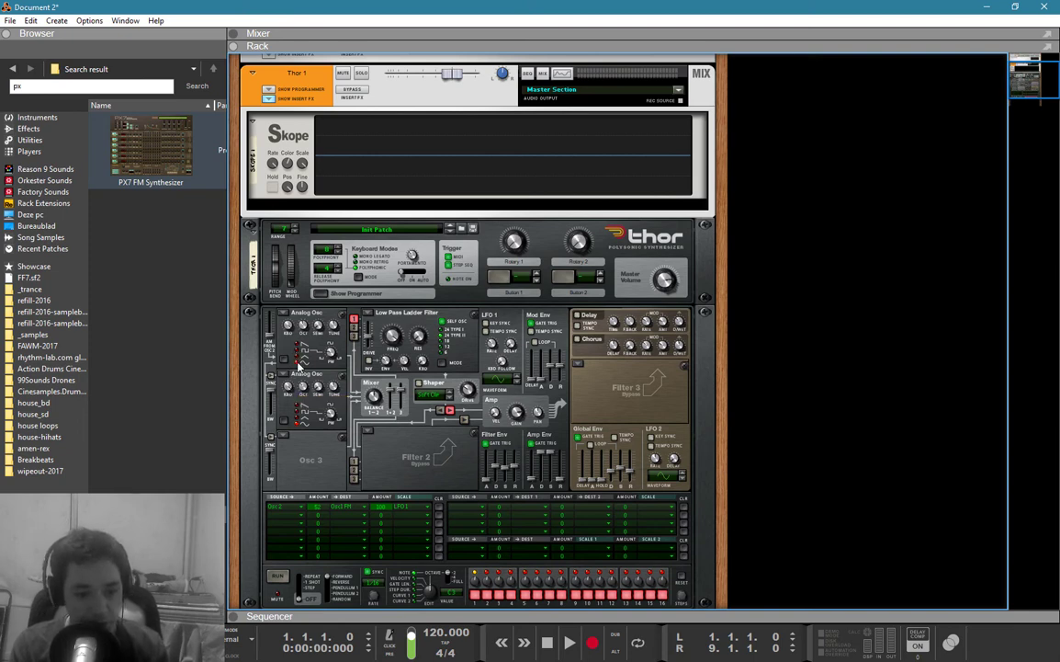
click(271, 376)
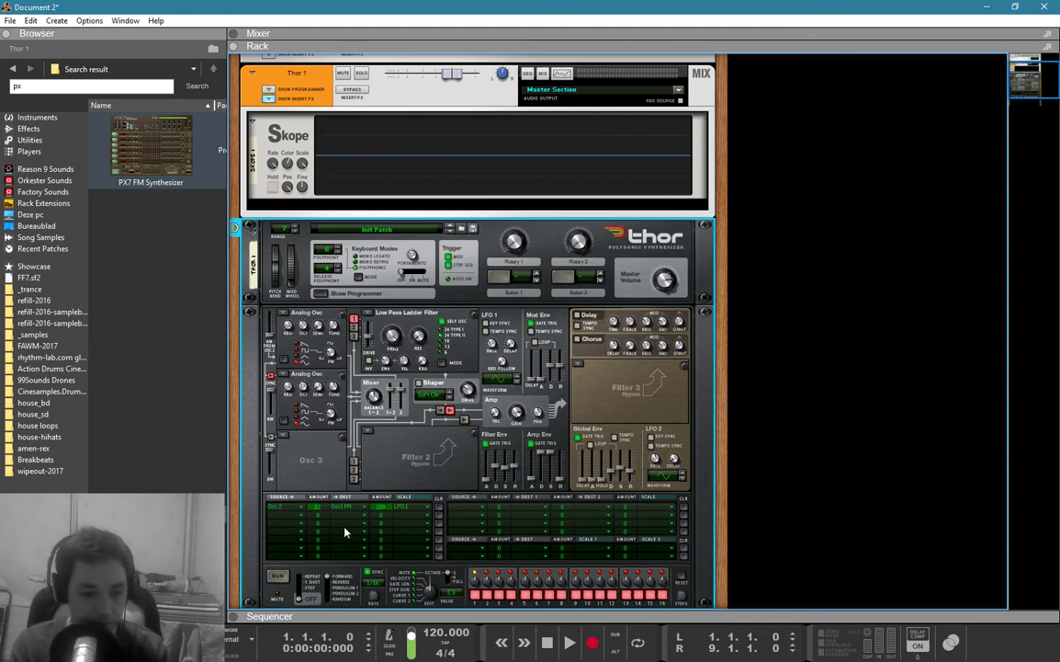
click(440, 509)
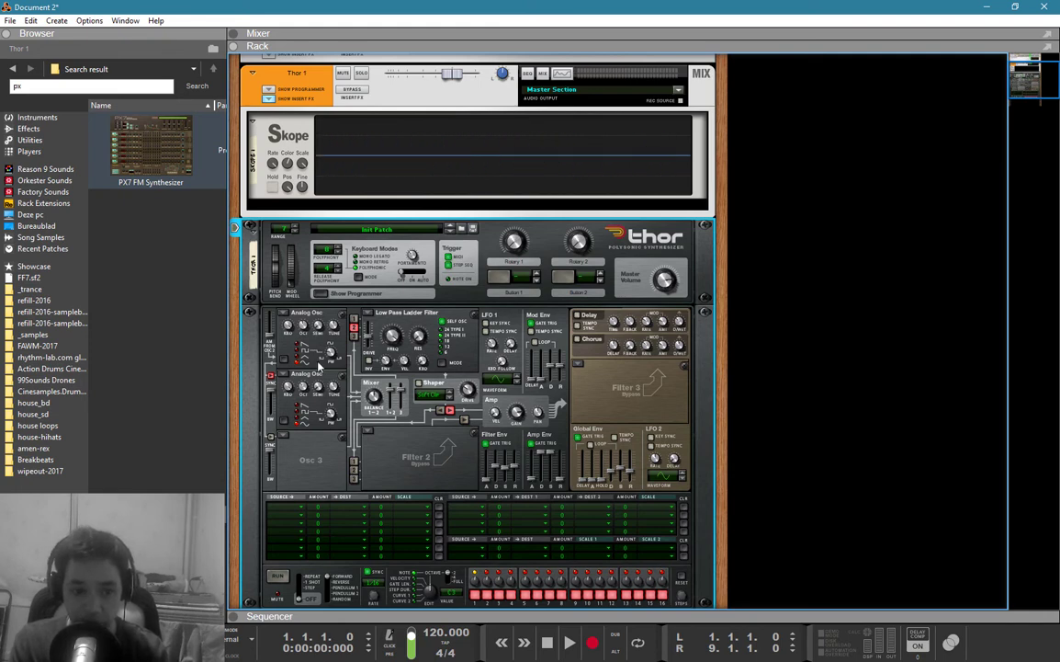
Step: Freeze the synced waveform with the Skope's Hold while varying Osc 1's octave between 2 and 4
click(374, 147)
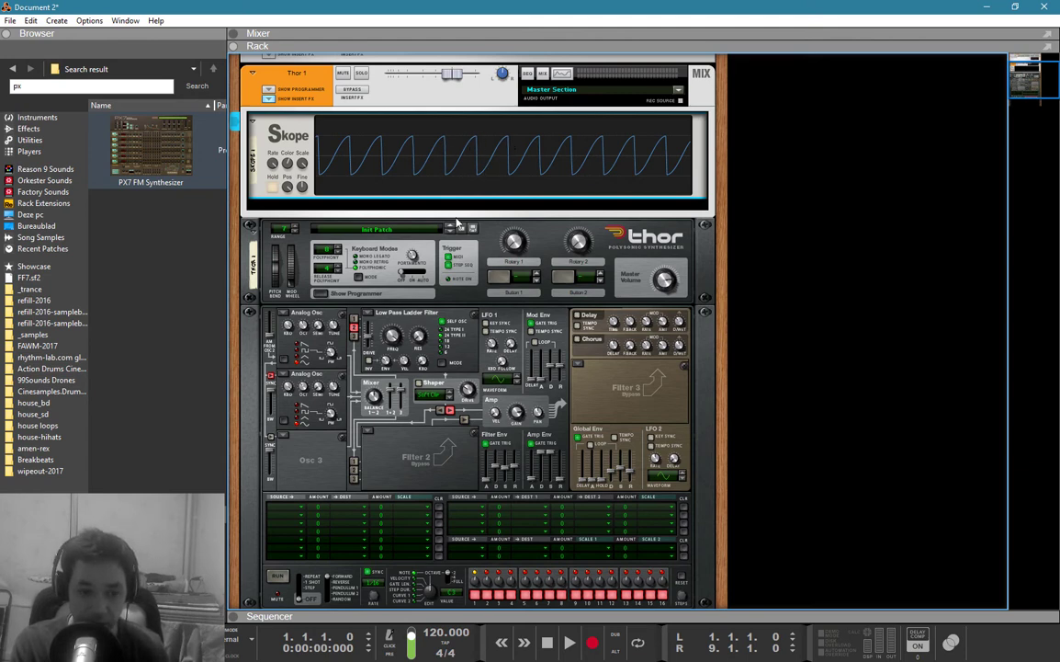
click(302, 338)
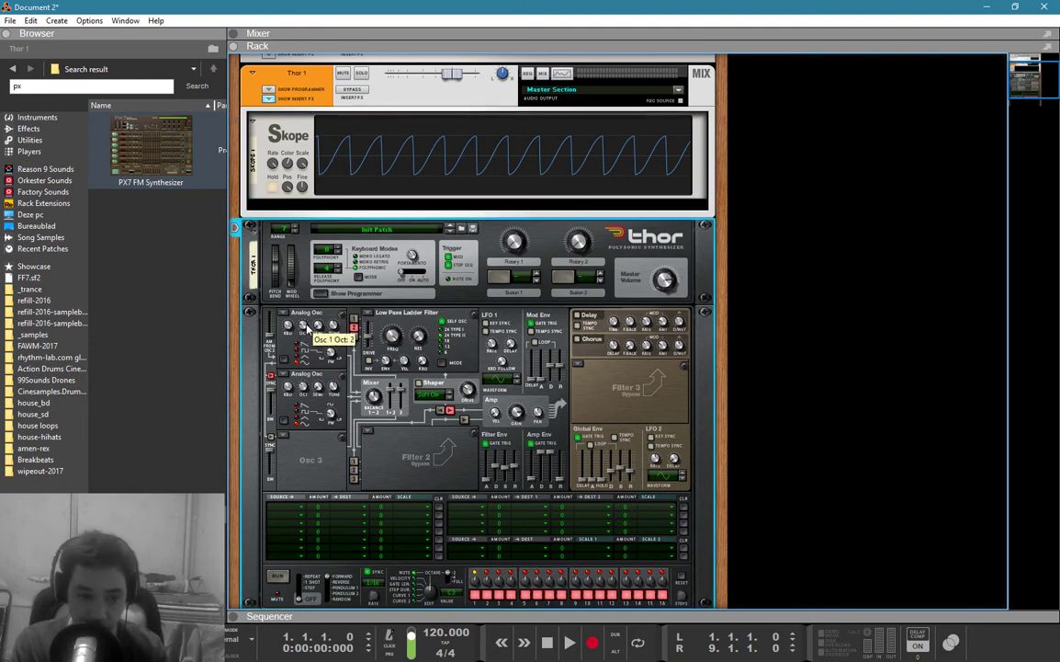
click(273, 187)
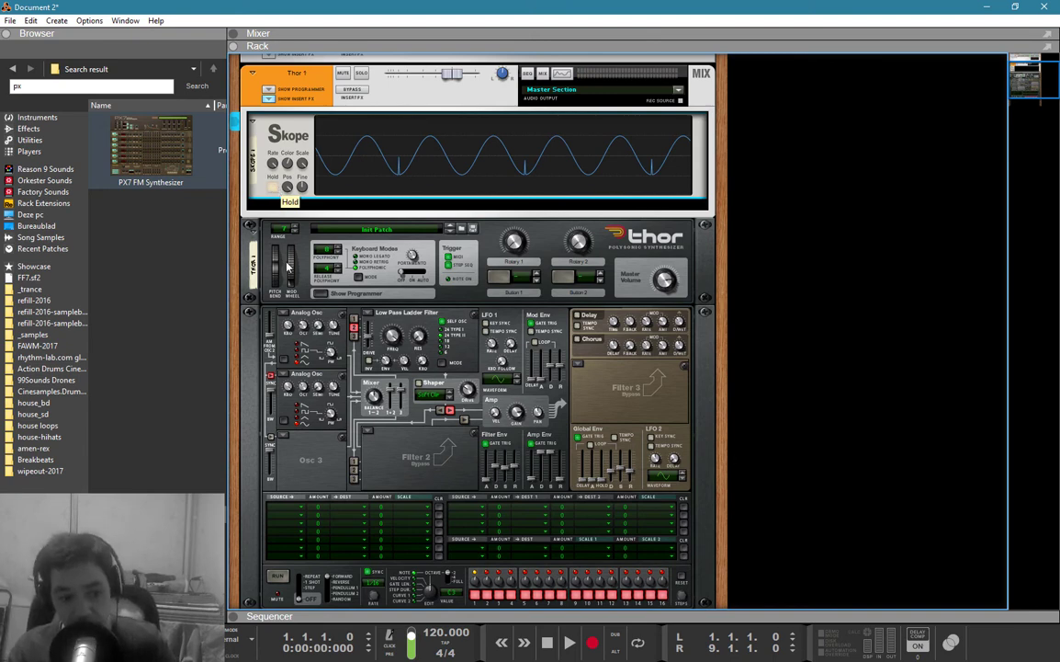
click(301, 324)
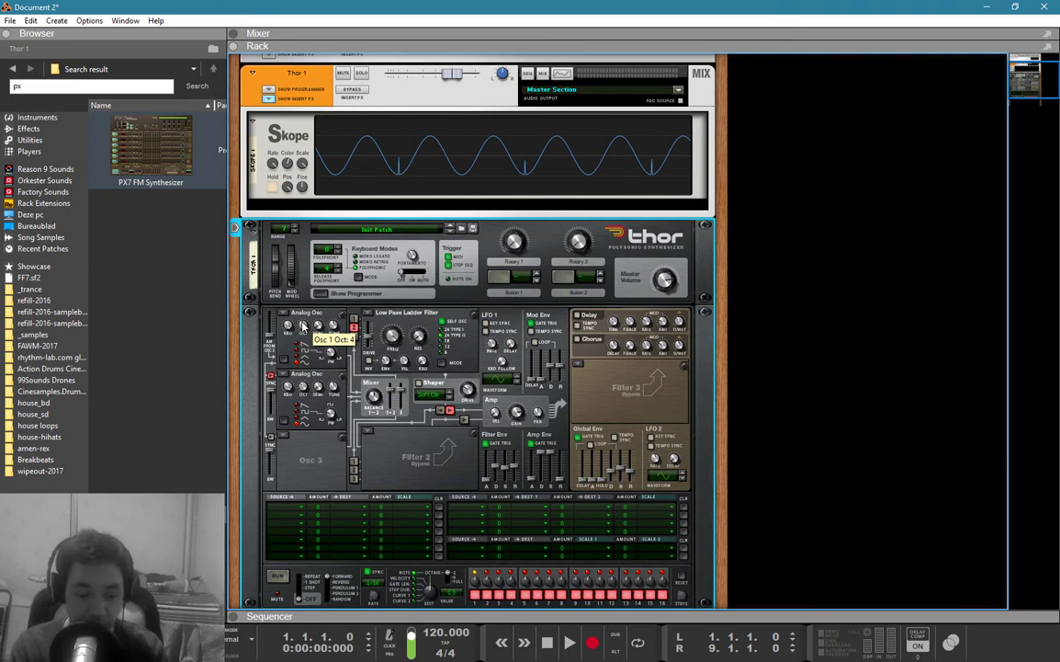
drag(302, 326, 302, 325)
Step: Turn off the Skope's Hold and raise Osc 1's octave to 5
click(280, 207)
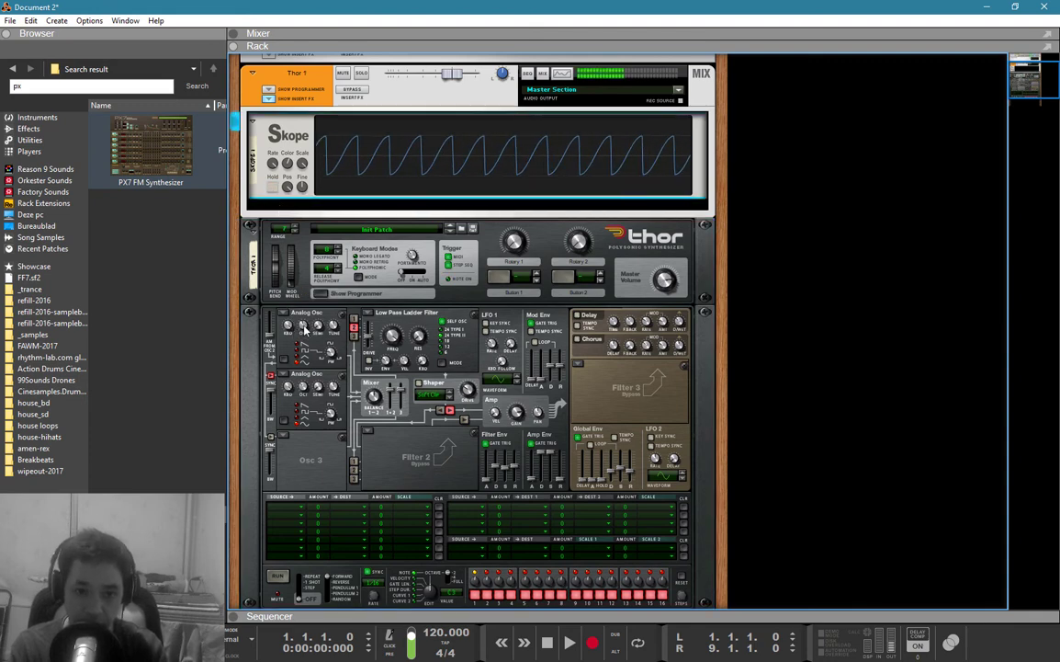
click(302, 326)
scroll(302, 327, up, 1)
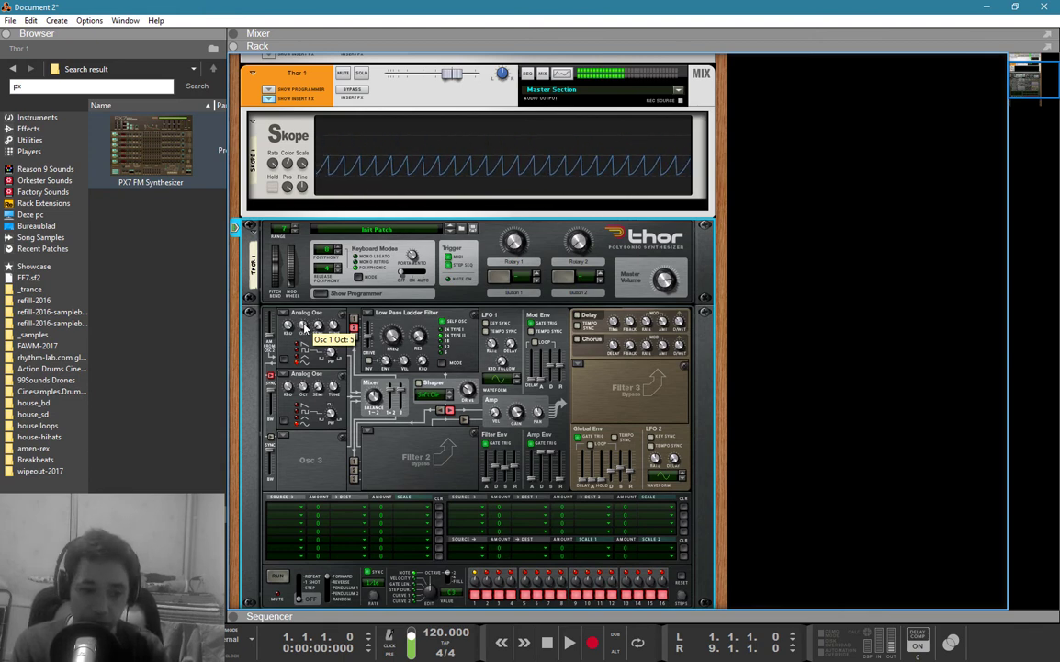
scroll(306, 324, up, 1)
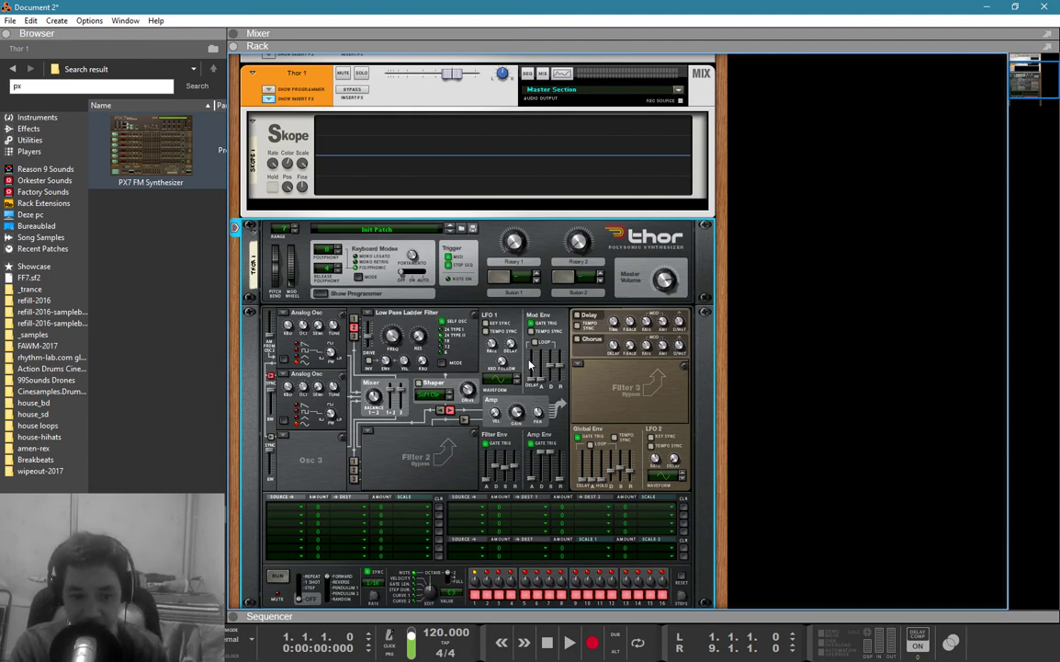
Step: Route Mod Env to Osc 2 Pitch with a positive amount in the first modulation row
mouse_move(538, 363)
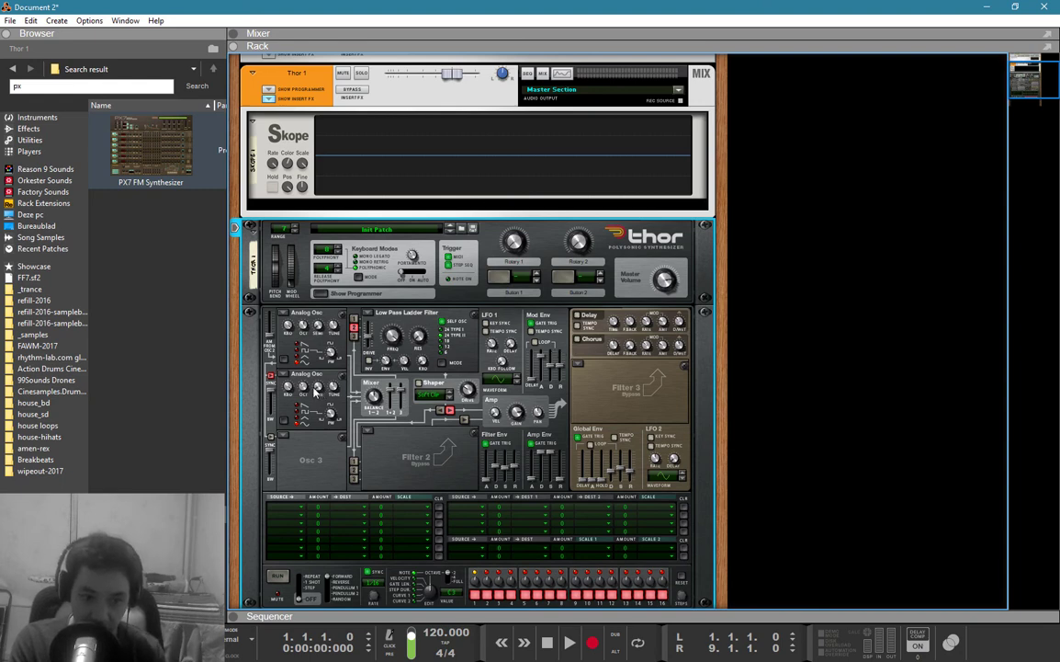
mouse_move(308, 390)
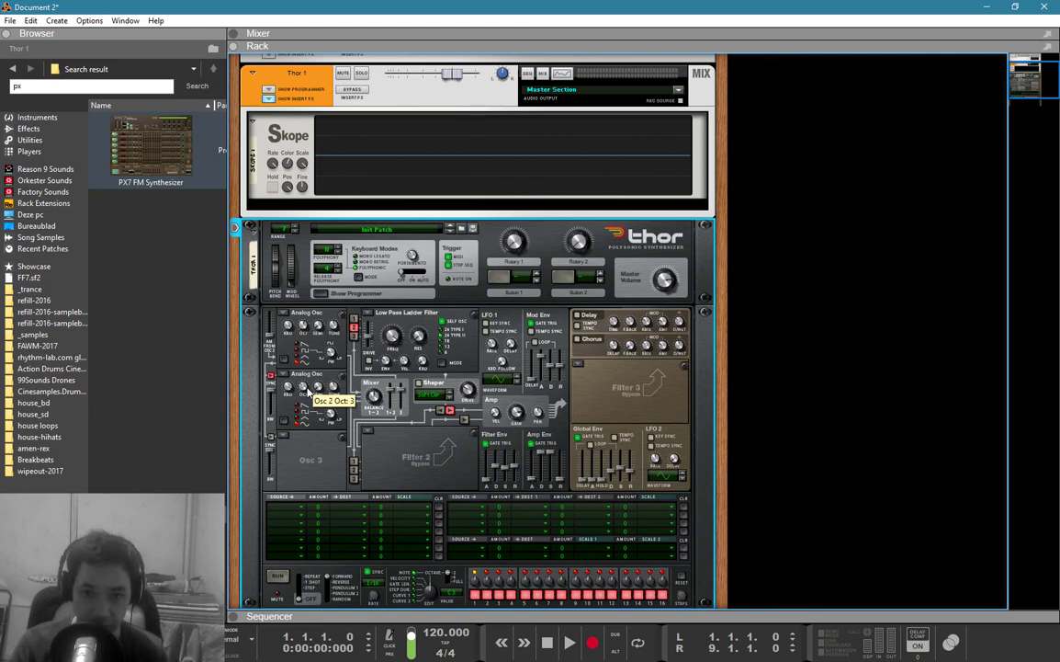
click(299, 509)
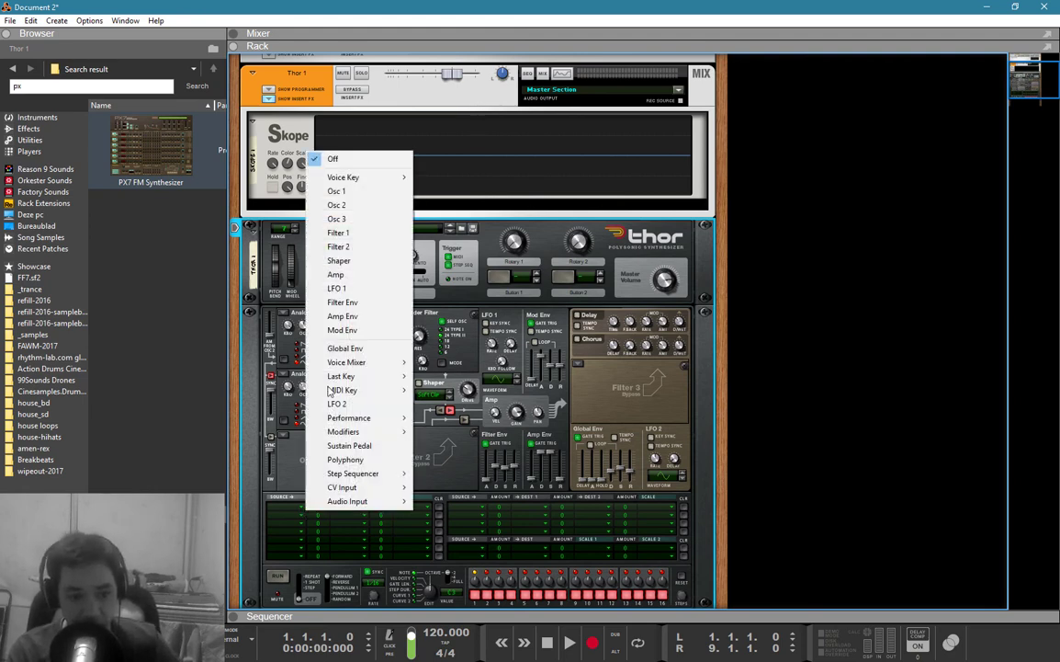
click(340, 330)
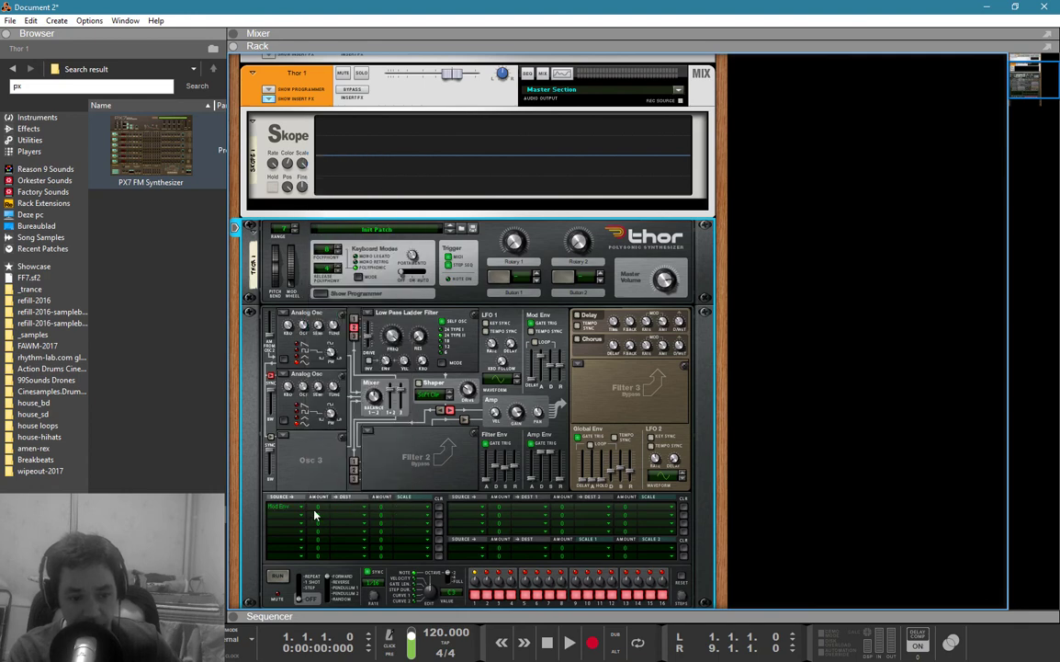
click(359, 506)
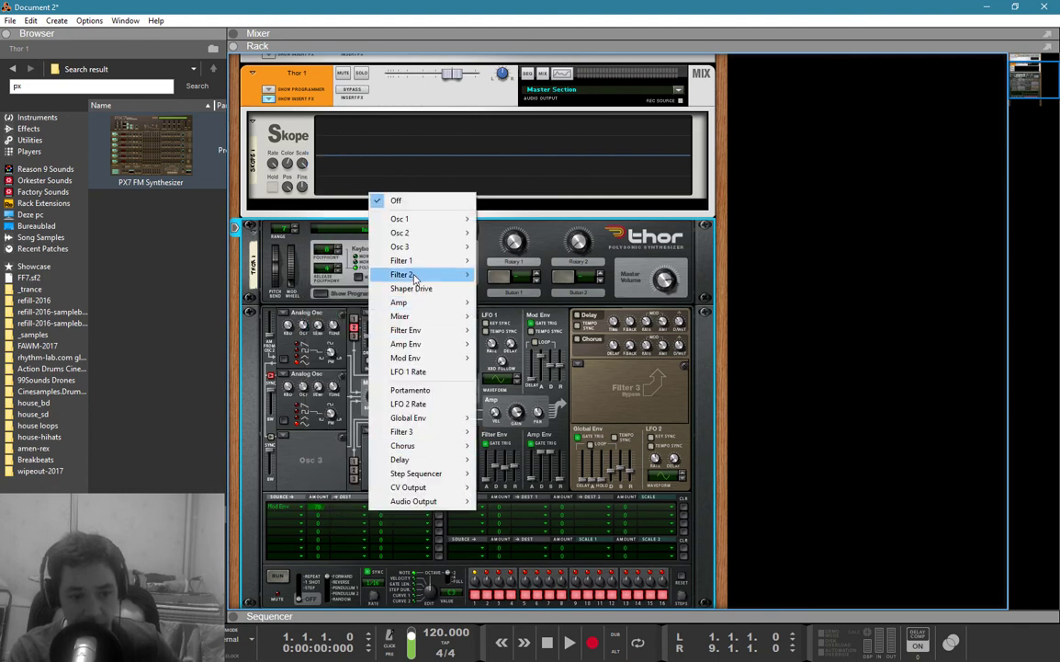
mouse_move(414, 241)
click(503, 234)
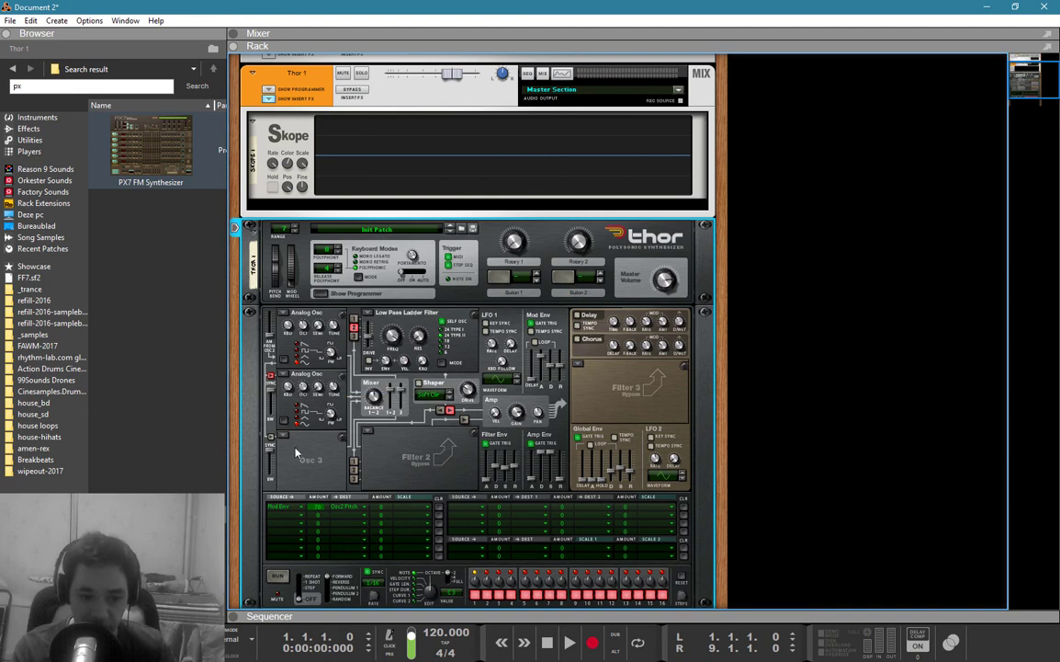
Step: Change the Mod Env routing's destination to Osc 1 Pitch
click(338, 507)
mouse_move(405, 219)
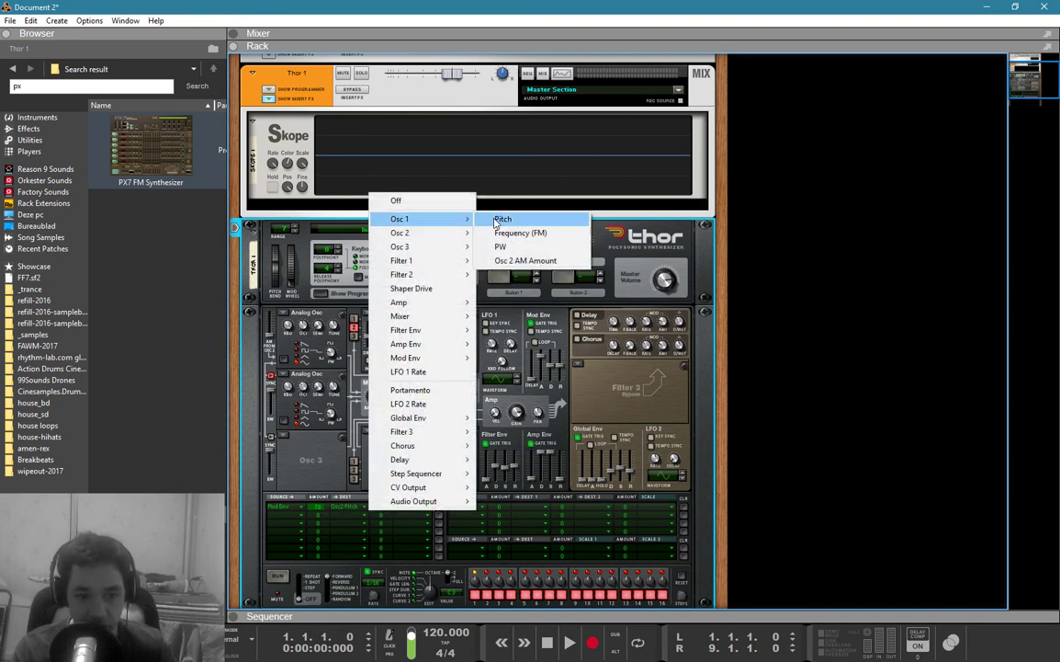
click(504, 232)
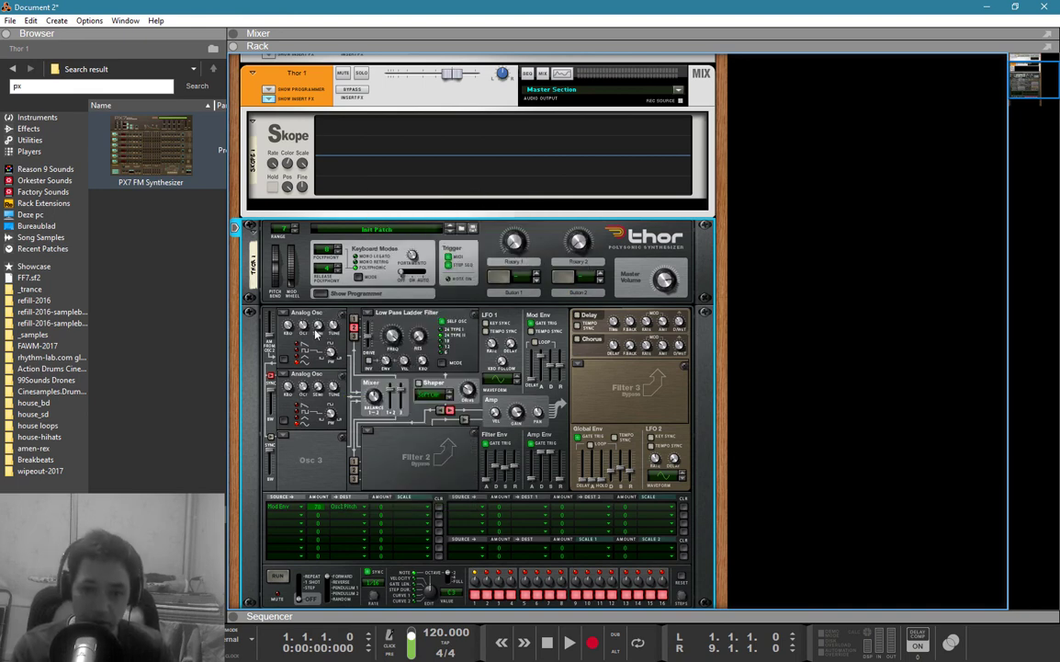